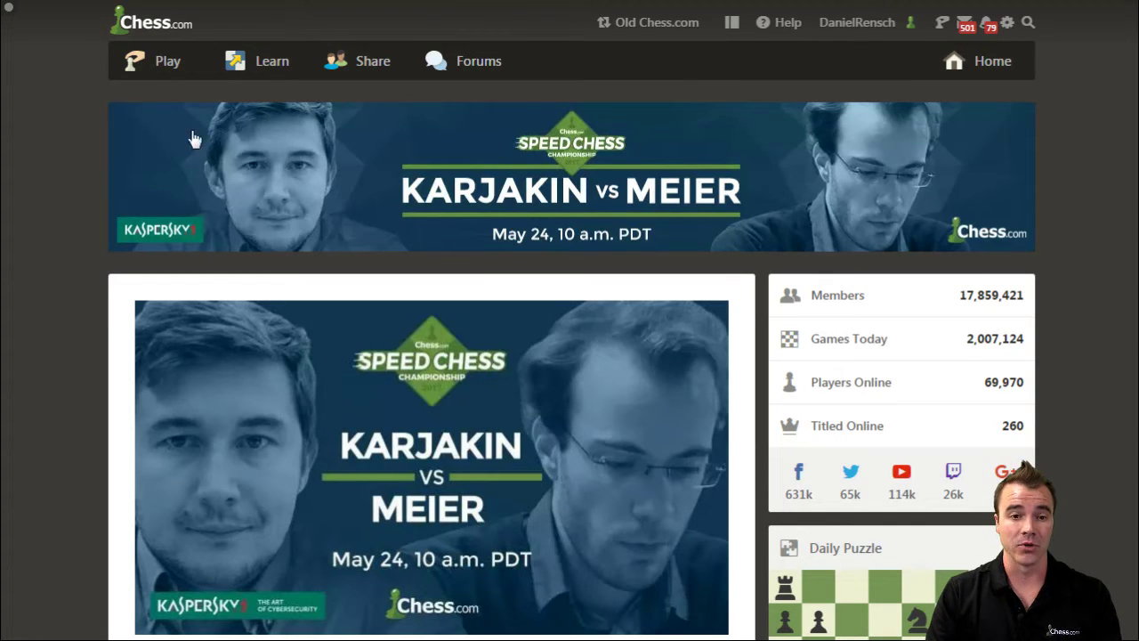
- Switch the site to the left-side menu layout and collapse the menu to icons
{"action": "mouse_move", "coordinate": [165, 69]}
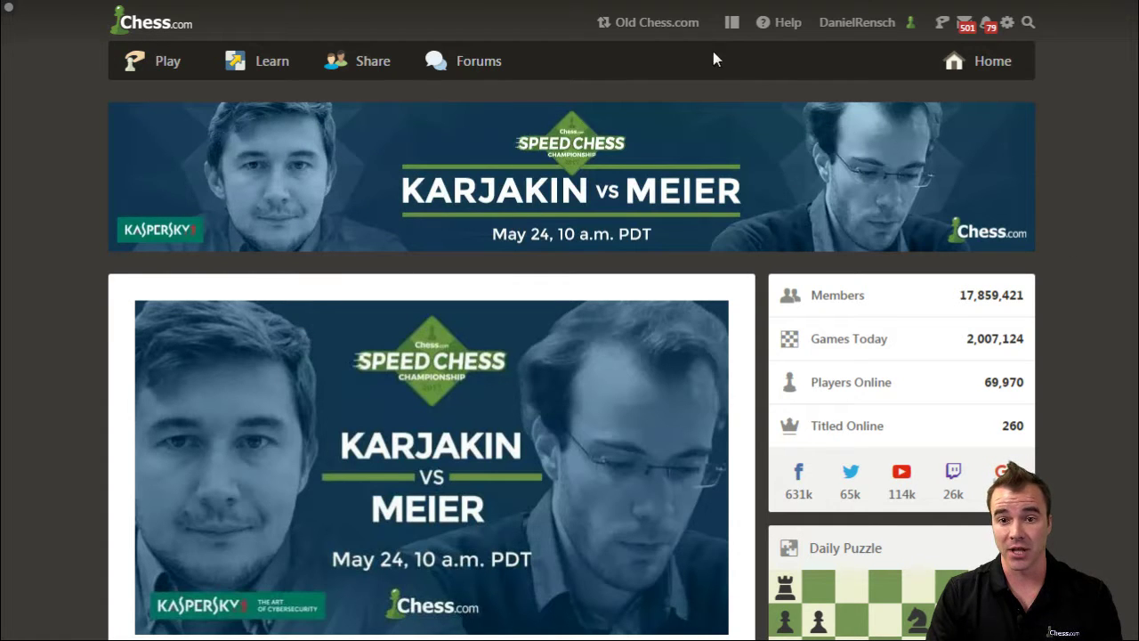
{"action": "left_click", "coordinate": [731, 22]}
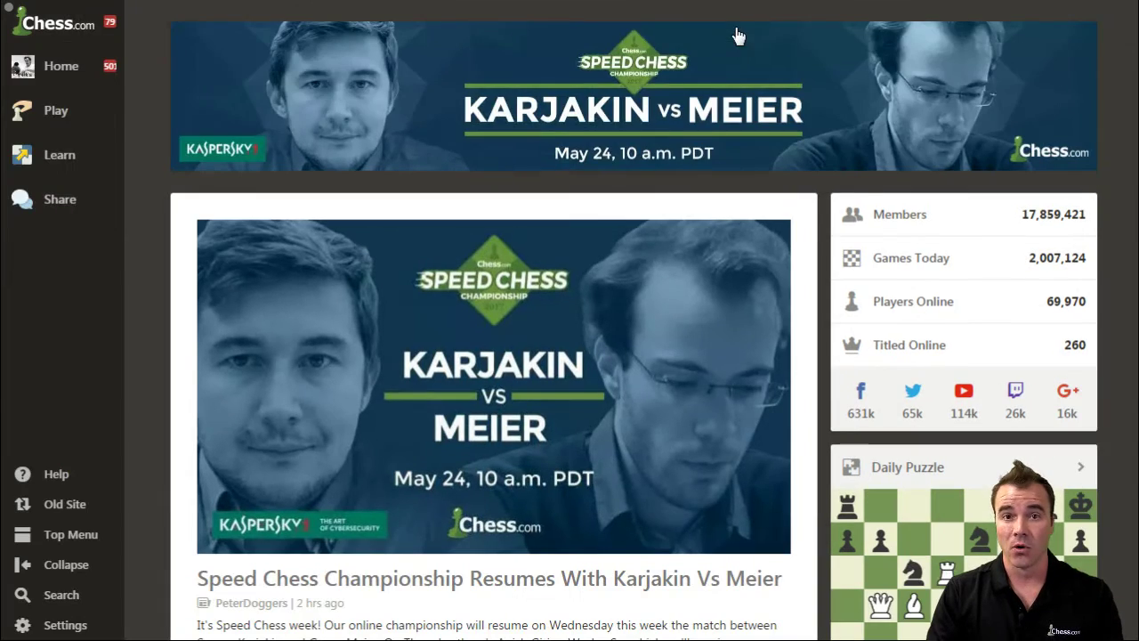
{"action": "left_click", "coordinate": [71, 564]}
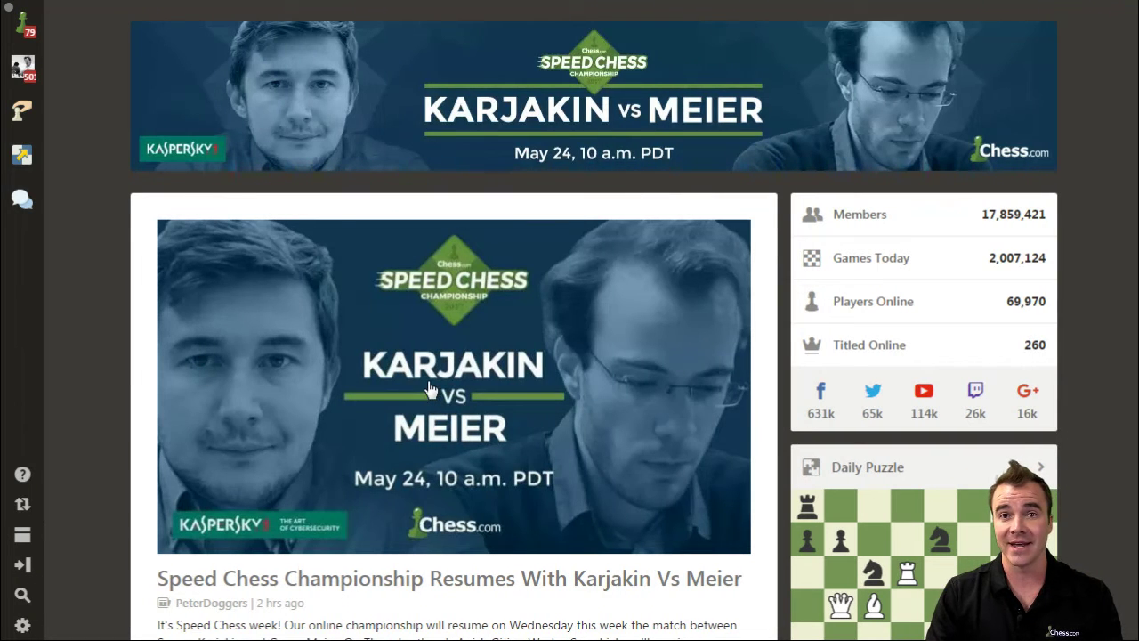
- Open Live Chess and bring up the Play tab's new-game options
{"action": "mouse_move", "coordinate": [19, 111]}
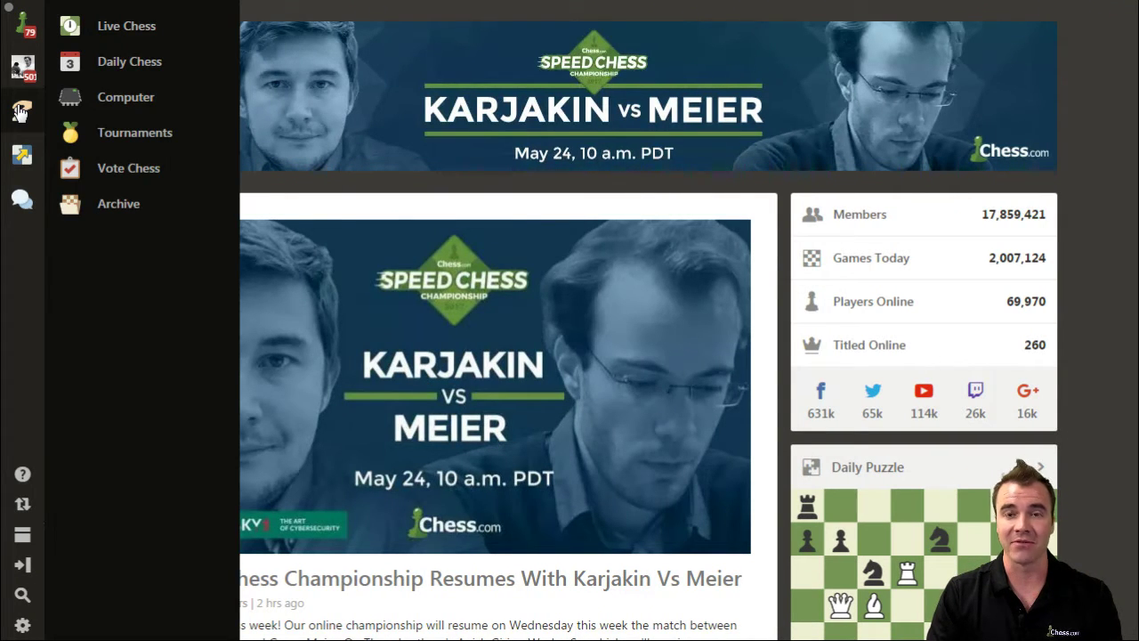
{"action": "left_click", "coordinate": [113, 43]}
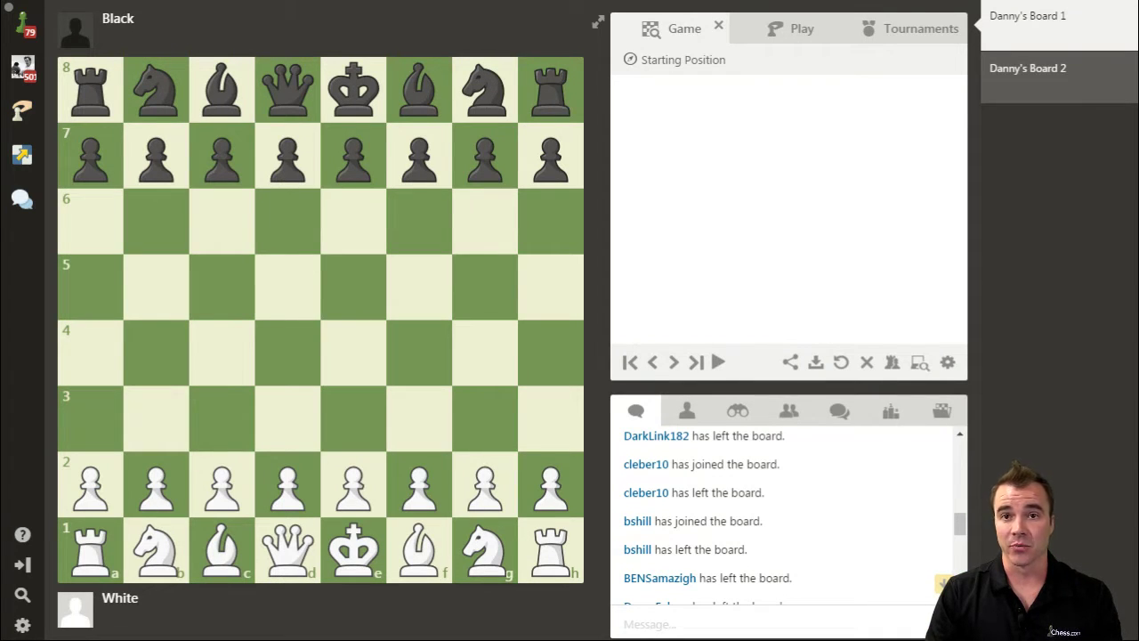
{"action": "mouse_move", "coordinate": [1074, 87]}
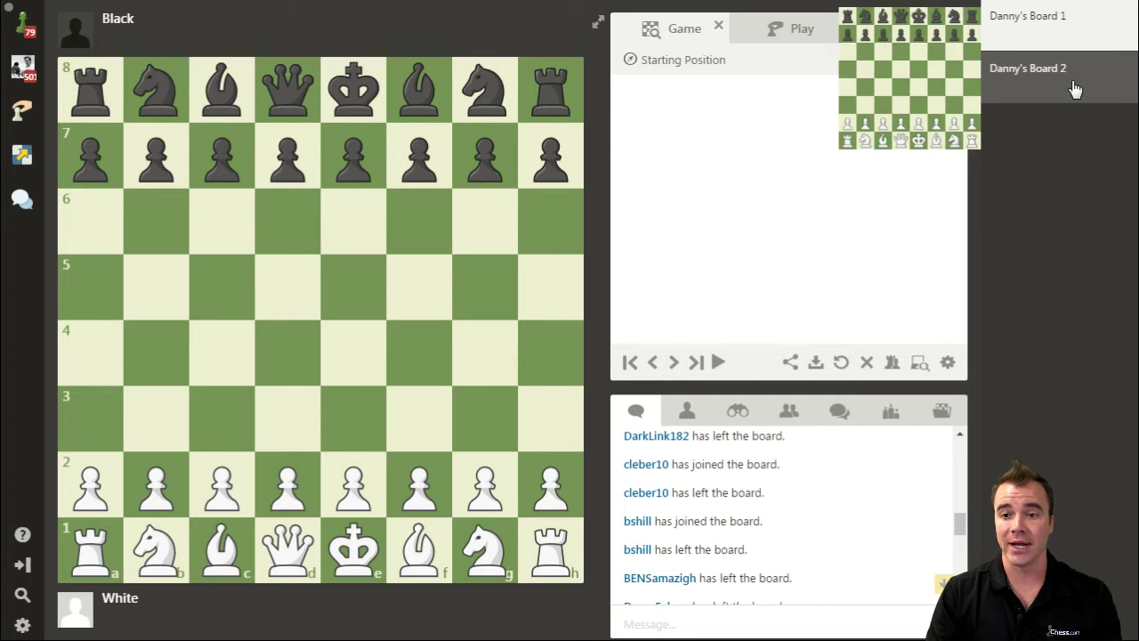
{"action": "mouse_move", "coordinate": [1052, 46]}
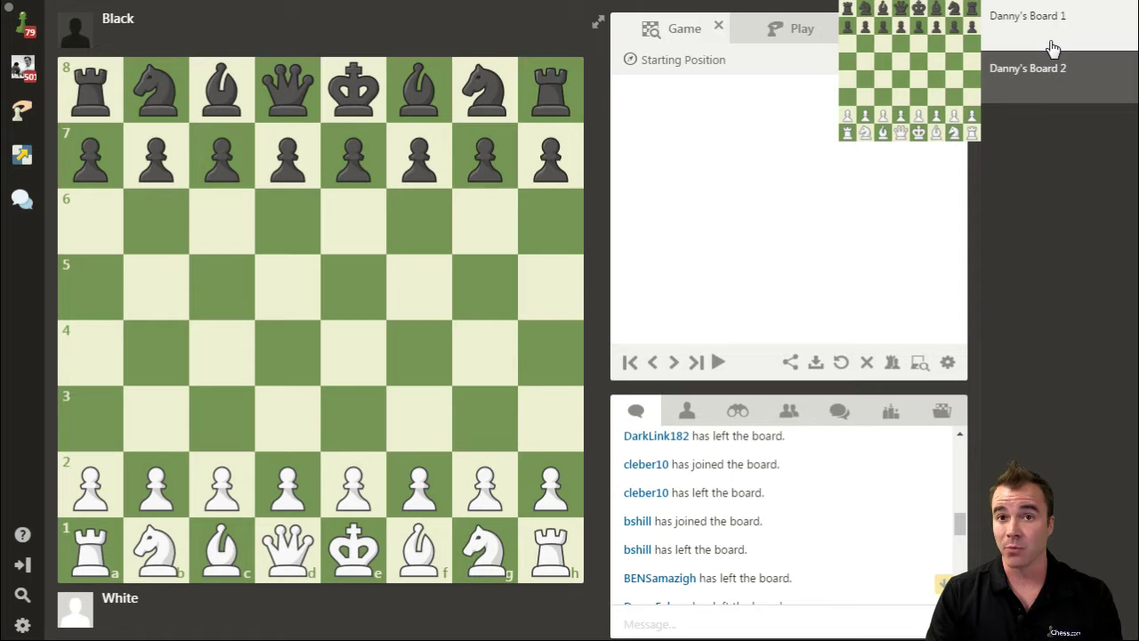
{"action": "left_click", "coordinate": [767, 31]}
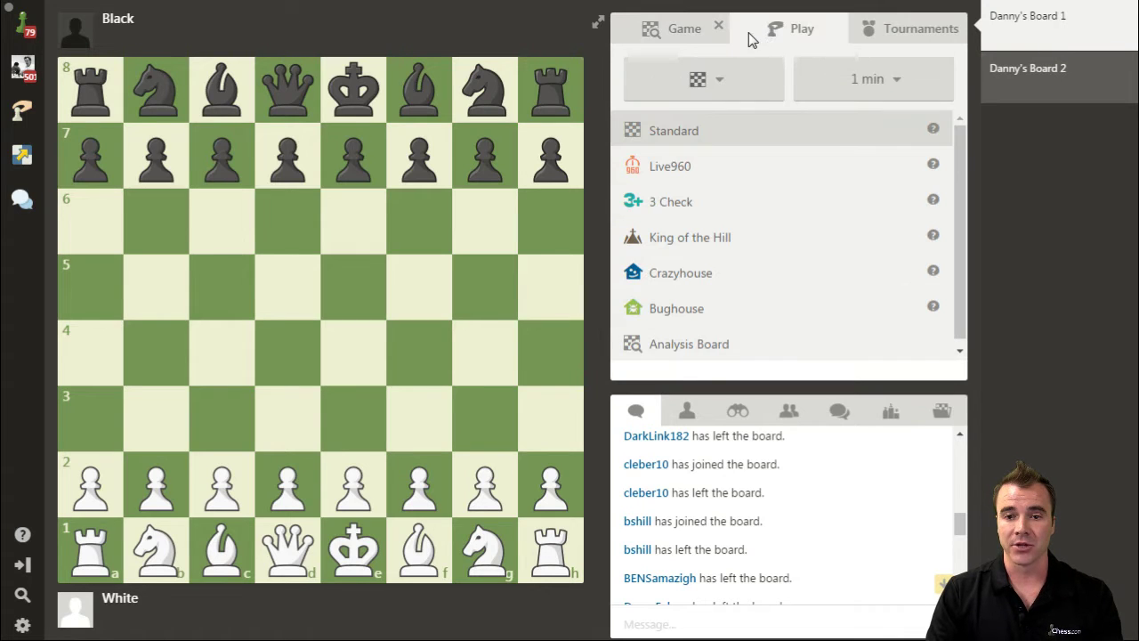
- Preview the Analysis Board setup form from the variant list, then return to the Game tab's chat box
{"action": "left_click", "coordinate": [712, 89]}
{"action": "left_click", "coordinate": [712, 89]}
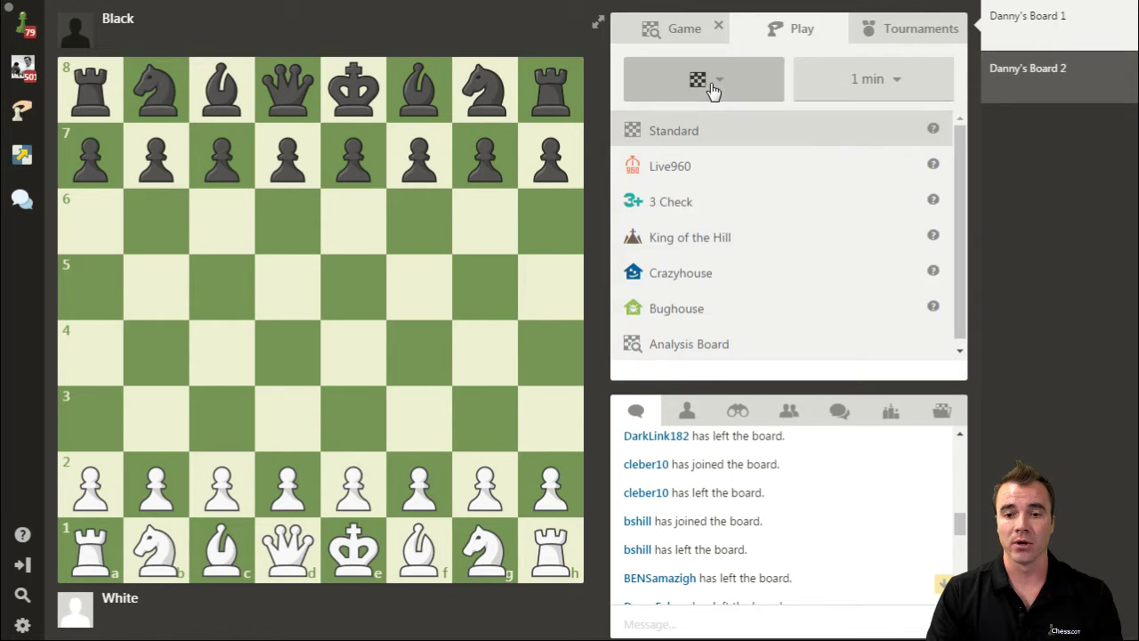
{"action": "left_click", "coordinate": [691, 345]}
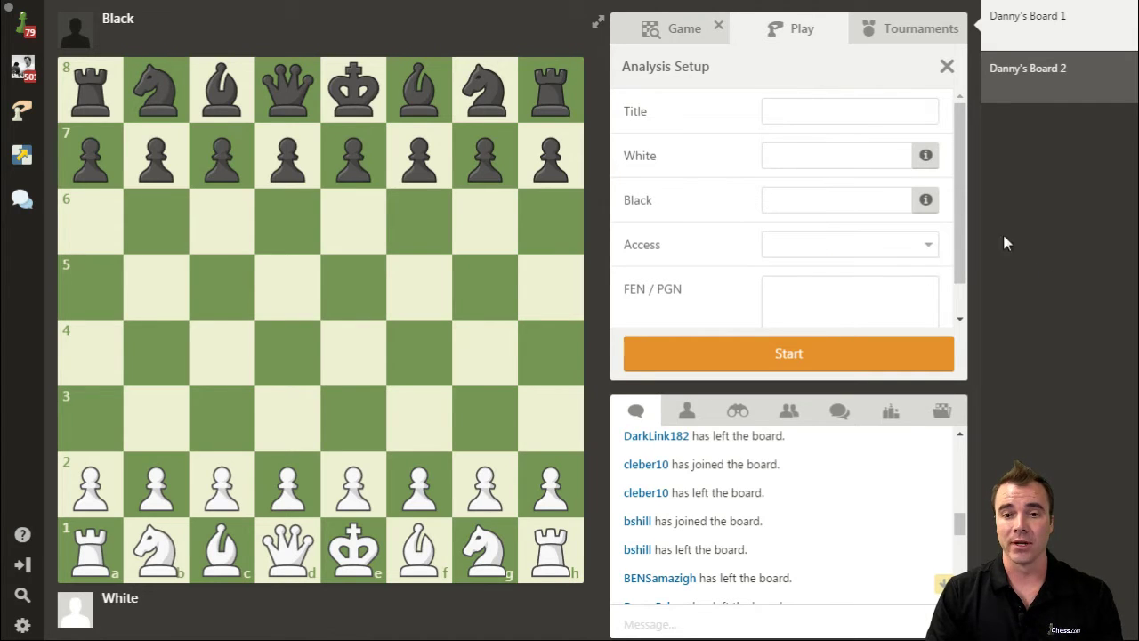
{"action": "left_click", "coordinate": [673, 34]}
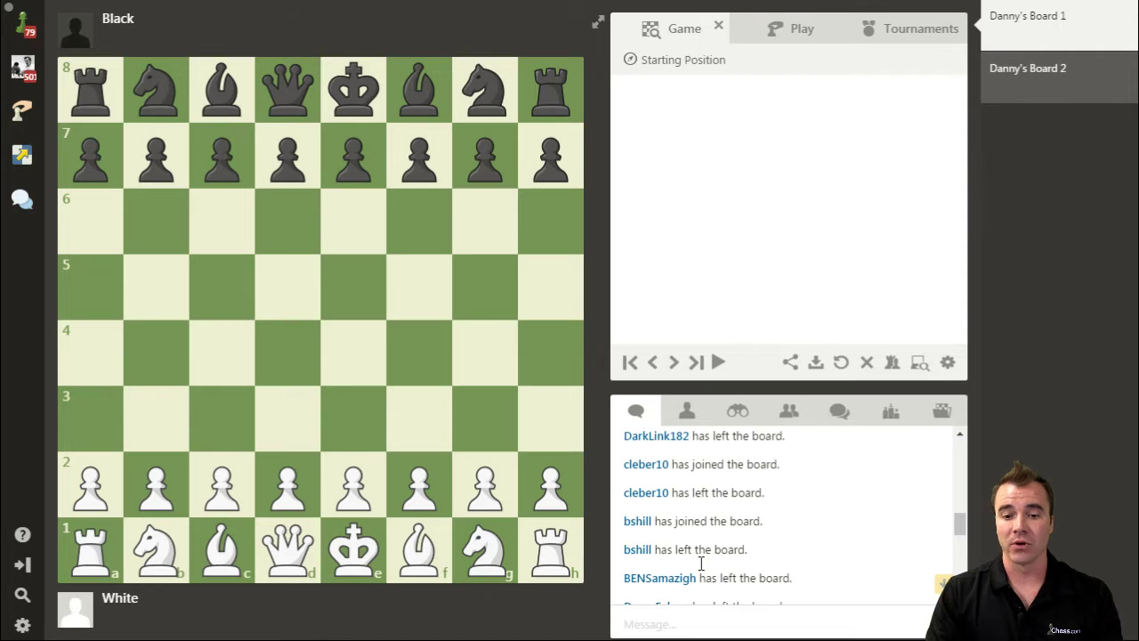
{"action": "left_click", "coordinate": [670, 617]}
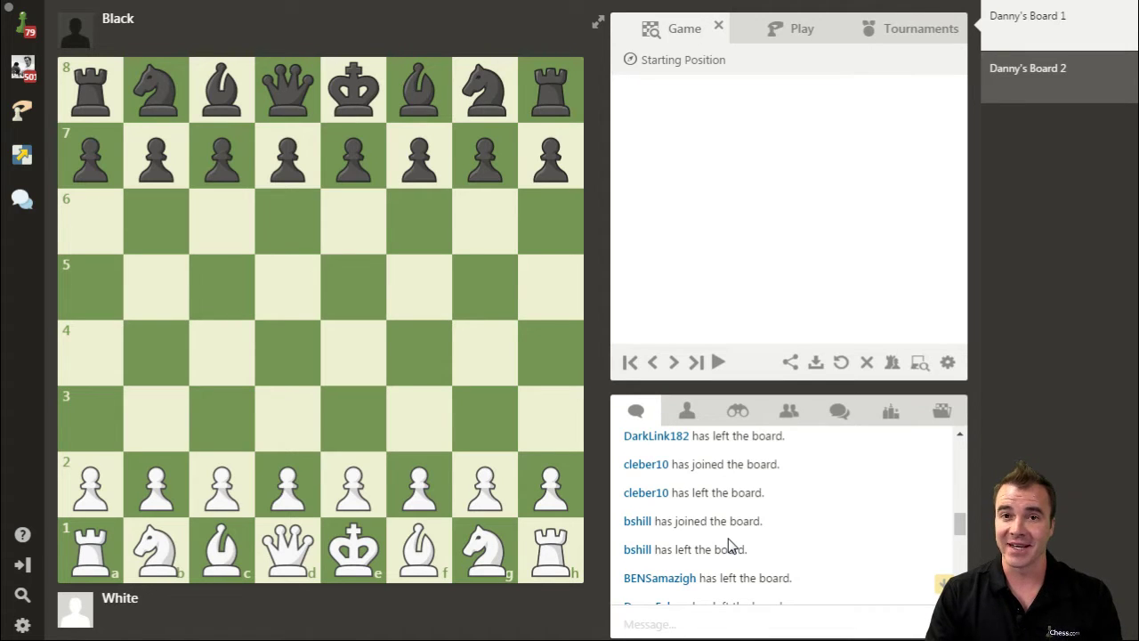
- Open the board's member list and choose Make Student for the observing member
{"action": "left_click", "coordinate": [686, 411]}
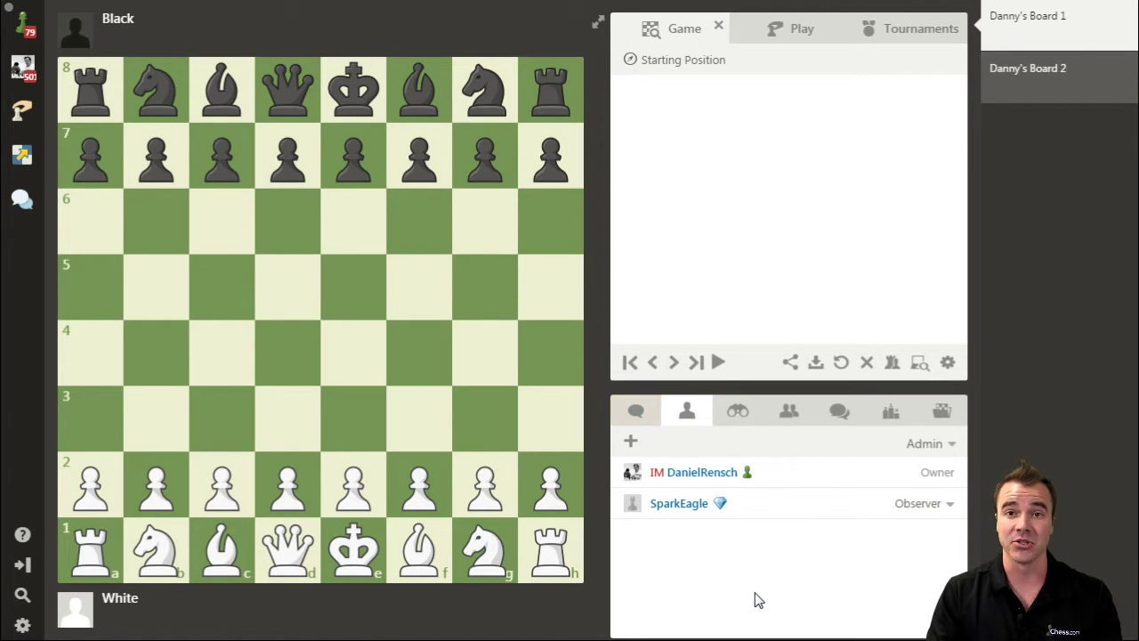
{"action": "left_click", "coordinate": [950, 505]}
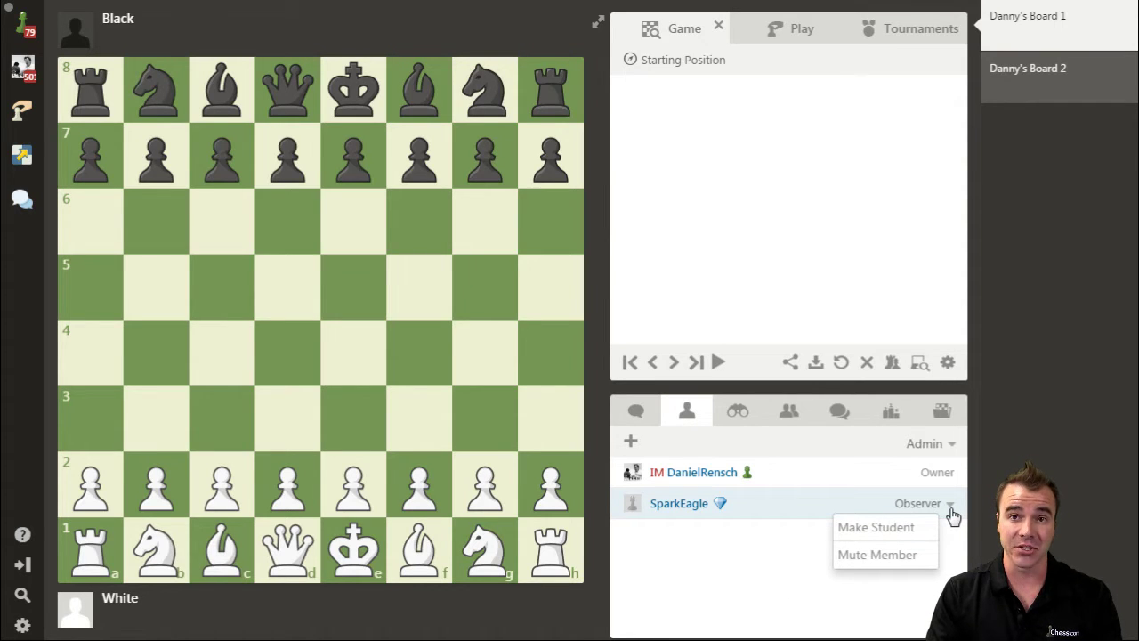
{"action": "left_click", "coordinate": [893, 531]}
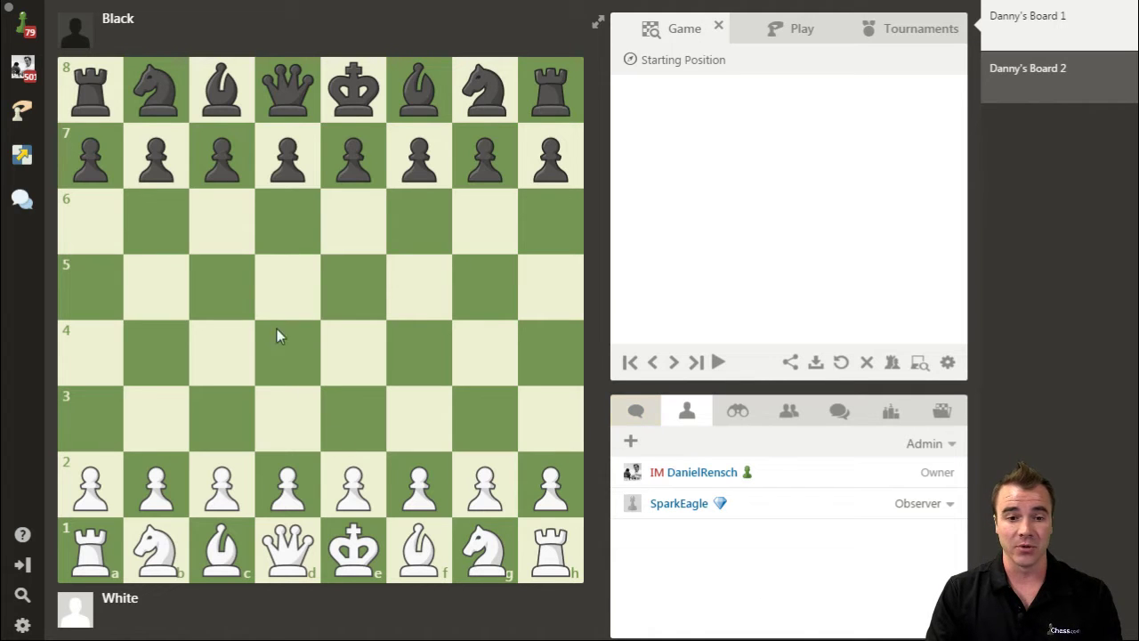
- Mark the d5, e5, e4 and d4 centre squares in red
{"action": "right_click", "coordinate": [273, 285]}
{"action": "right_click", "coordinate": [337, 290]}
{"action": "right_click", "coordinate": [342, 364]}
{"action": "right_click", "coordinate": [309, 361]}
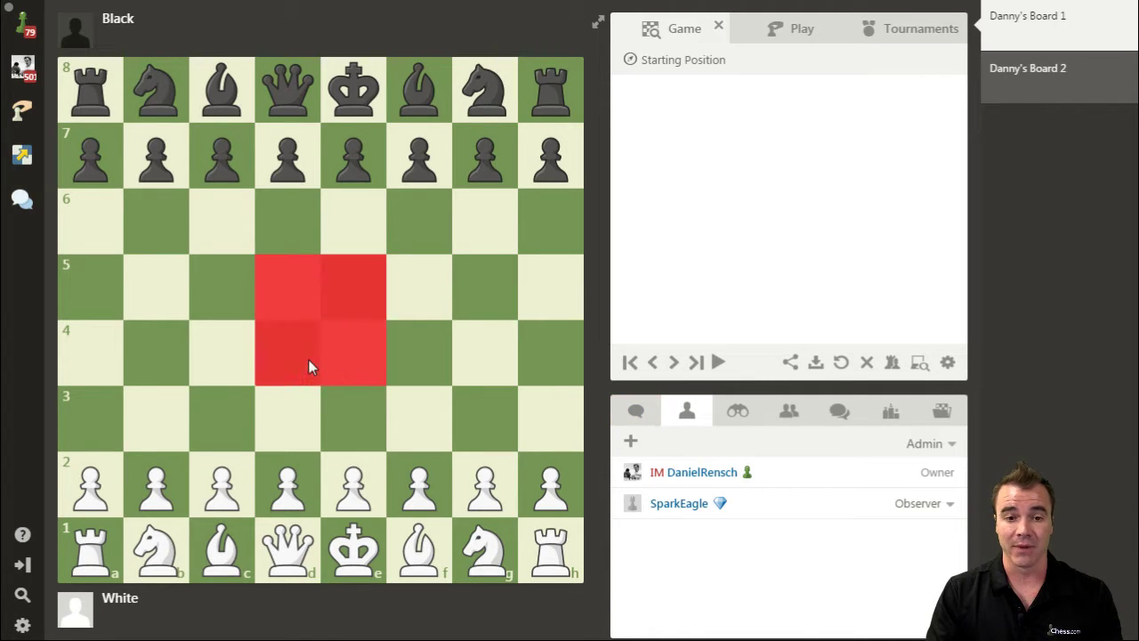
- Play 1.e4, replay it with the back and forward arrows, and set the observer to Student
{"action": "left_click_drag", "start_coordinate": [354, 485], "coordinate": [354, 353]}
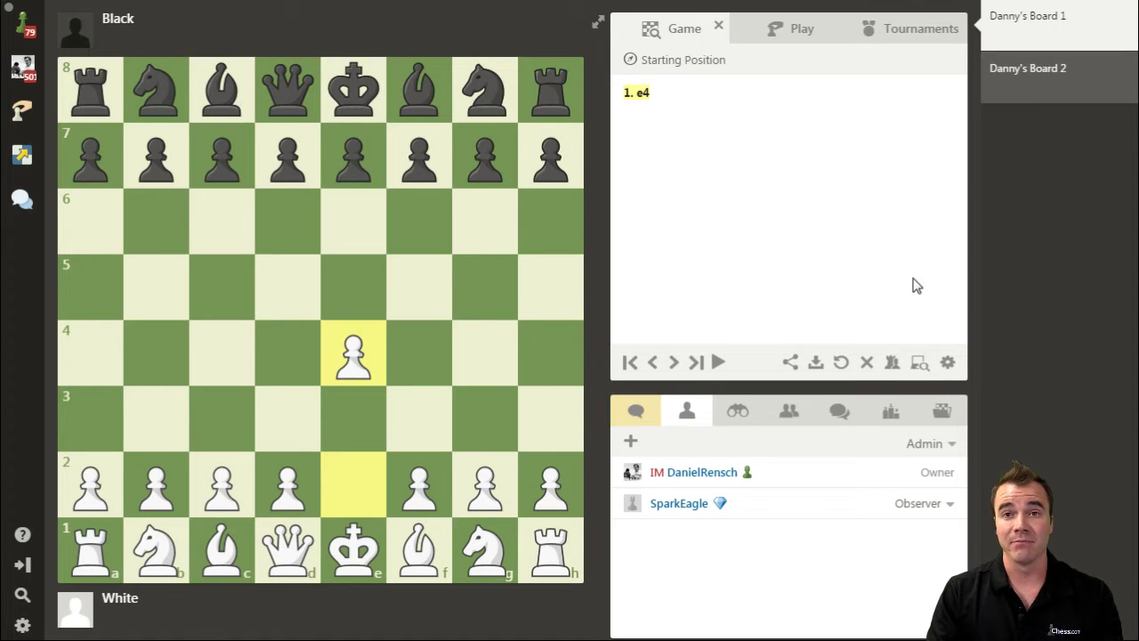
{"action": "left_click", "coordinate": [654, 363]}
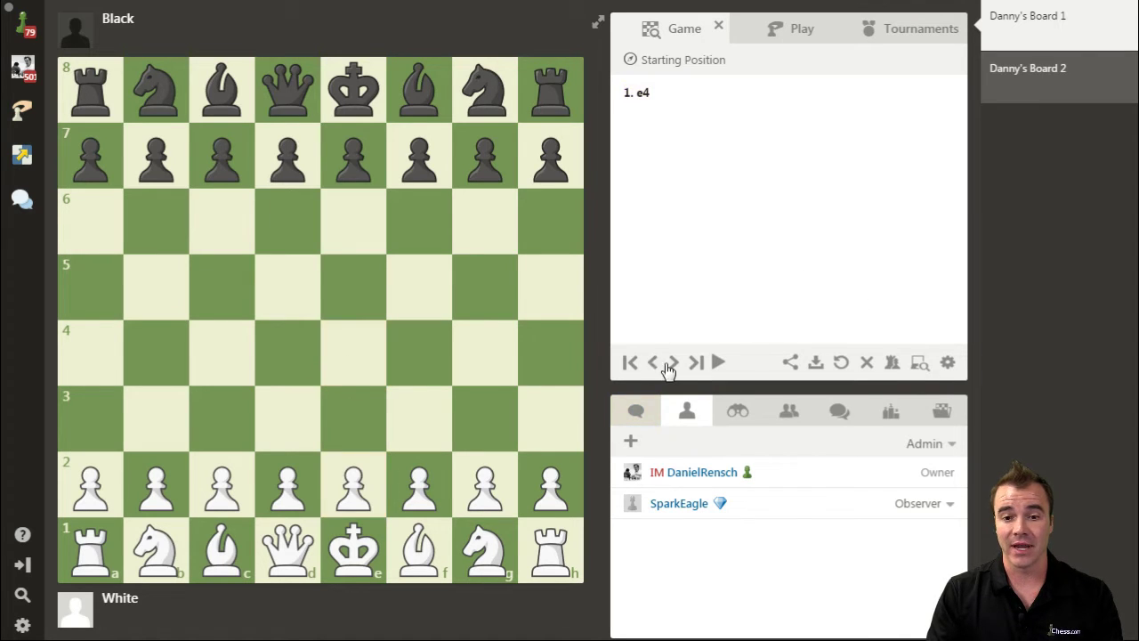
{"action": "left_click", "coordinate": [674, 363]}
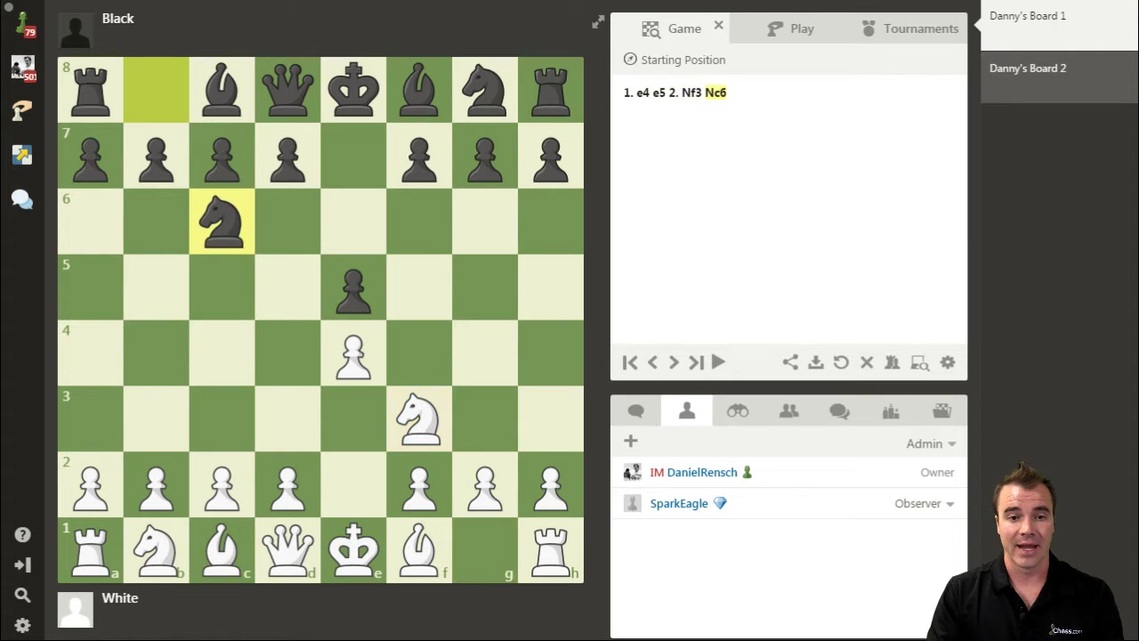
{"action": "left_click", "coordinate": [924, 507]}
{"action": "left_click", "coordinate": [940, 515]}
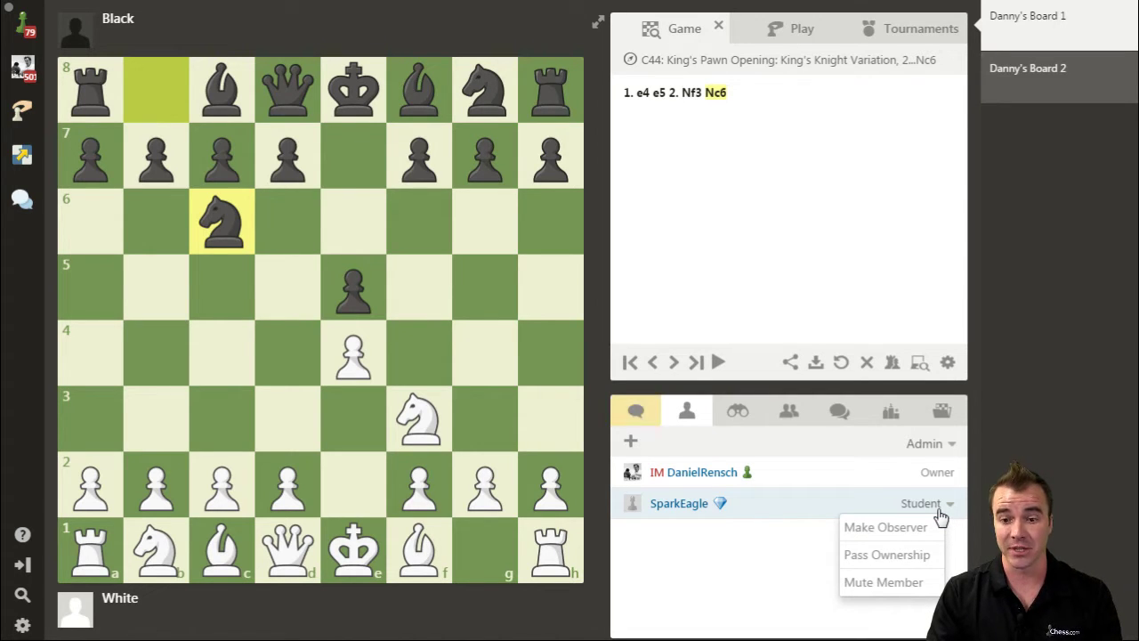
- Change the second member's role from Student back to Observer, then close the role menu
{"action": "left_click", "coordinate": [942, 508]}
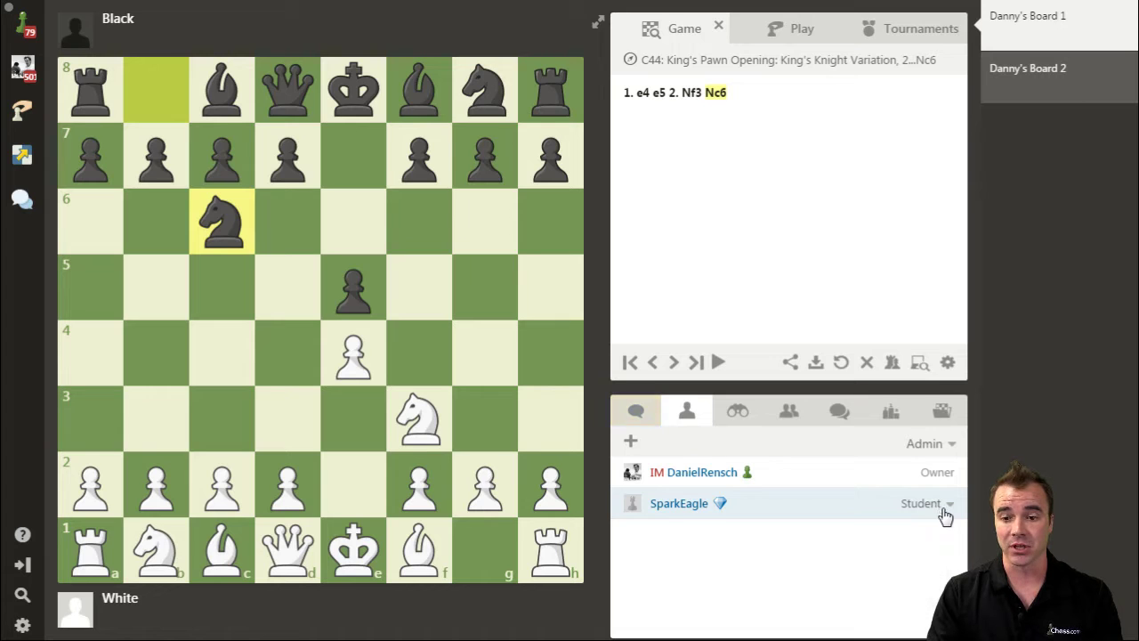
{"action": "left_click", "coordinate": [942, 508]}
{"action": "left_click", "coordinate": [896, 531]}
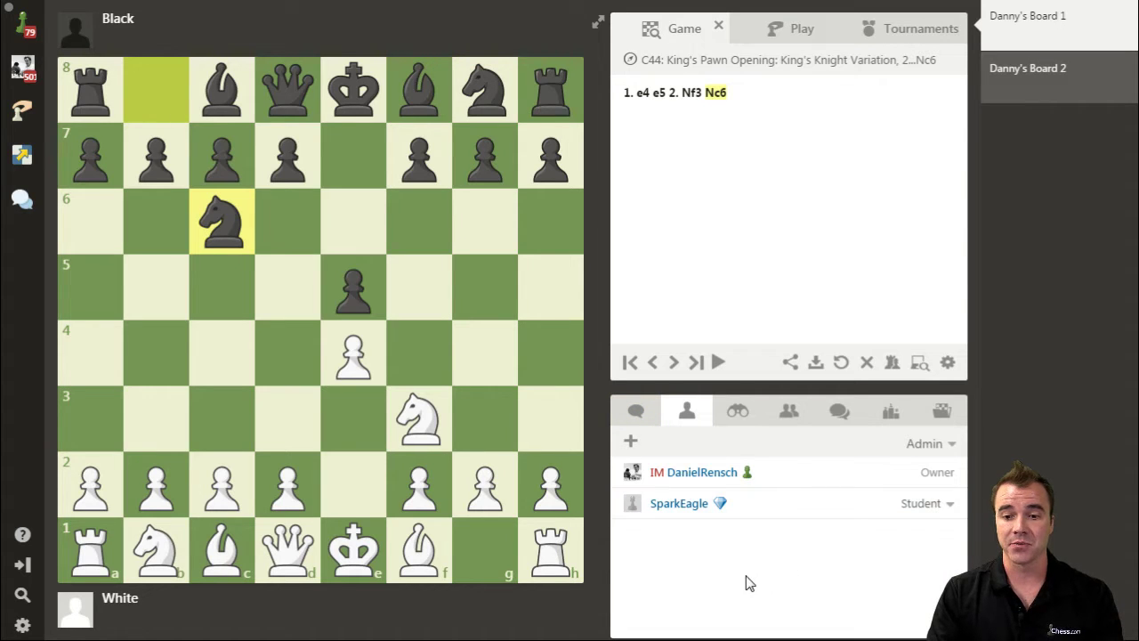
{"action": "left_click", "coordinate": [951, 509]}
{"action": "left_click", "coordinate": [950, 509]}
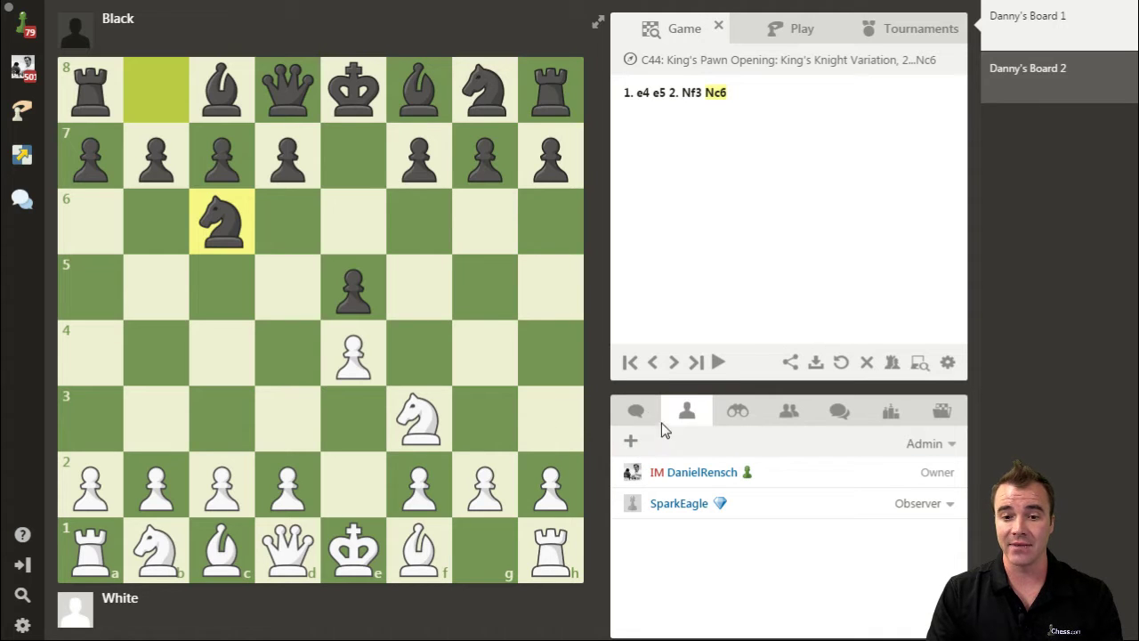
{"action": "left_click", "coordinate": [641, 412]}
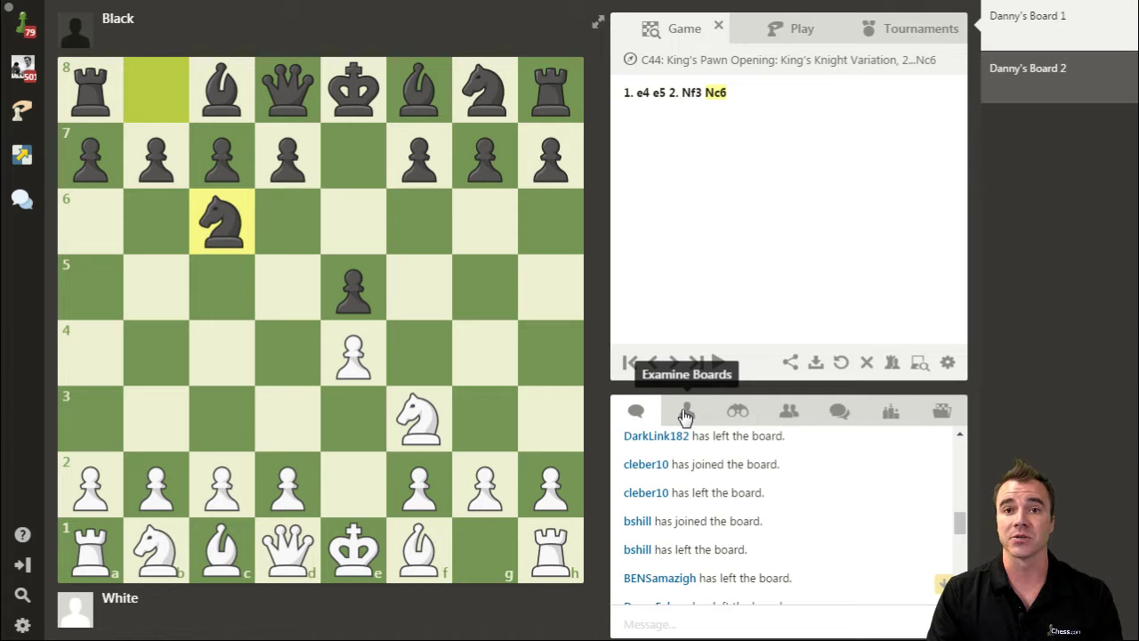
{"action": "left_click", "coordinate": [684, 414]}
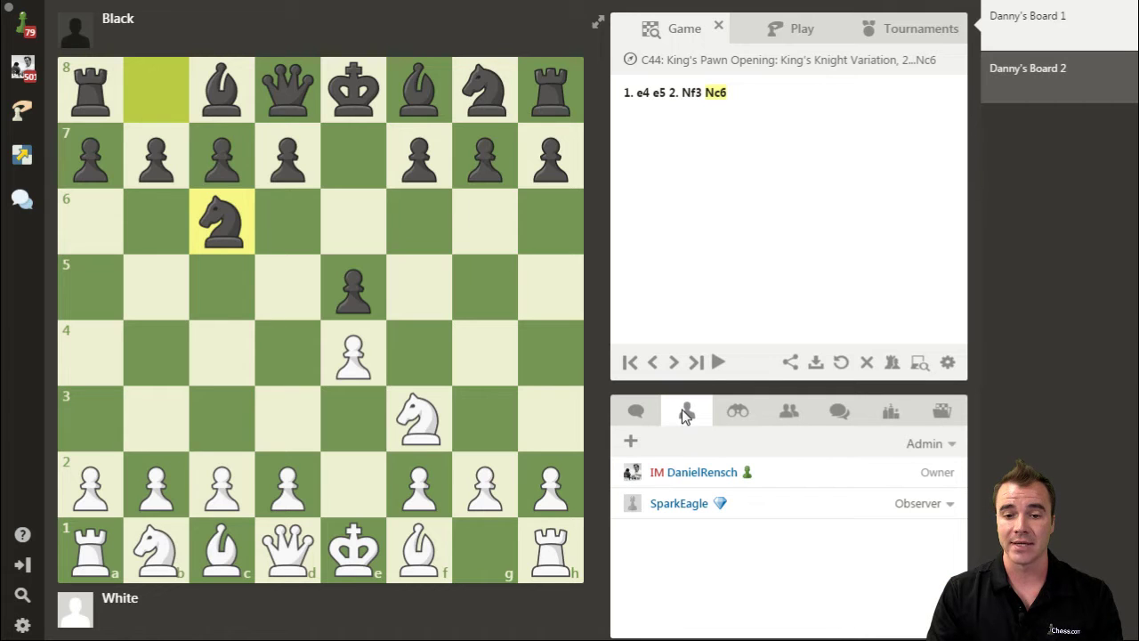
{"action": "left_click", "coordinate": [630, 444]}
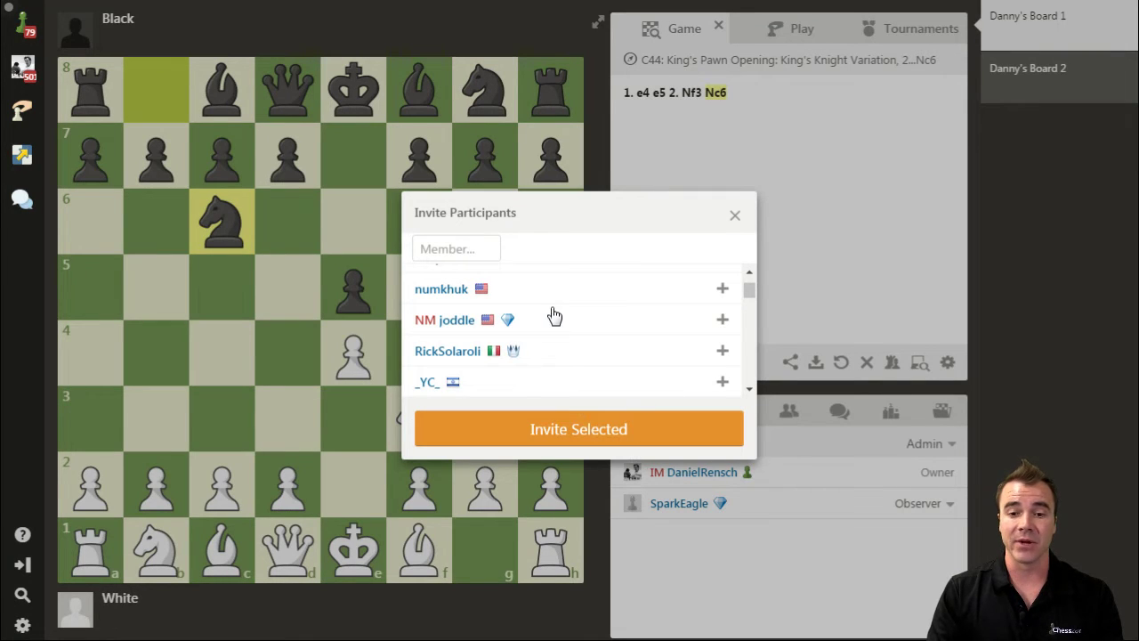
{"action": "left_click", "coordinate": [722, 320]}
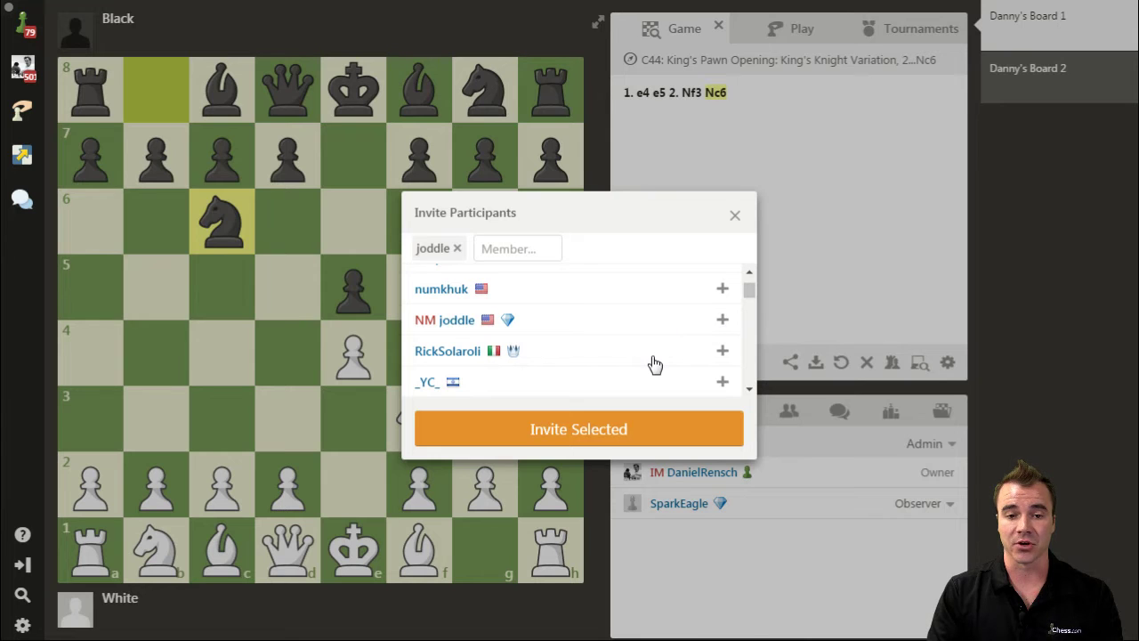
{"action": "scroll", "coordinate": [651, 363], "scroll_direction": "down", "scroll_amount": 2}
{"action": "left_click", "coordinate": [722, 331]}
{"action": "scroll", "coordinate": [640, 365], "scroll_direction": "down", "scroll_amount": 3}
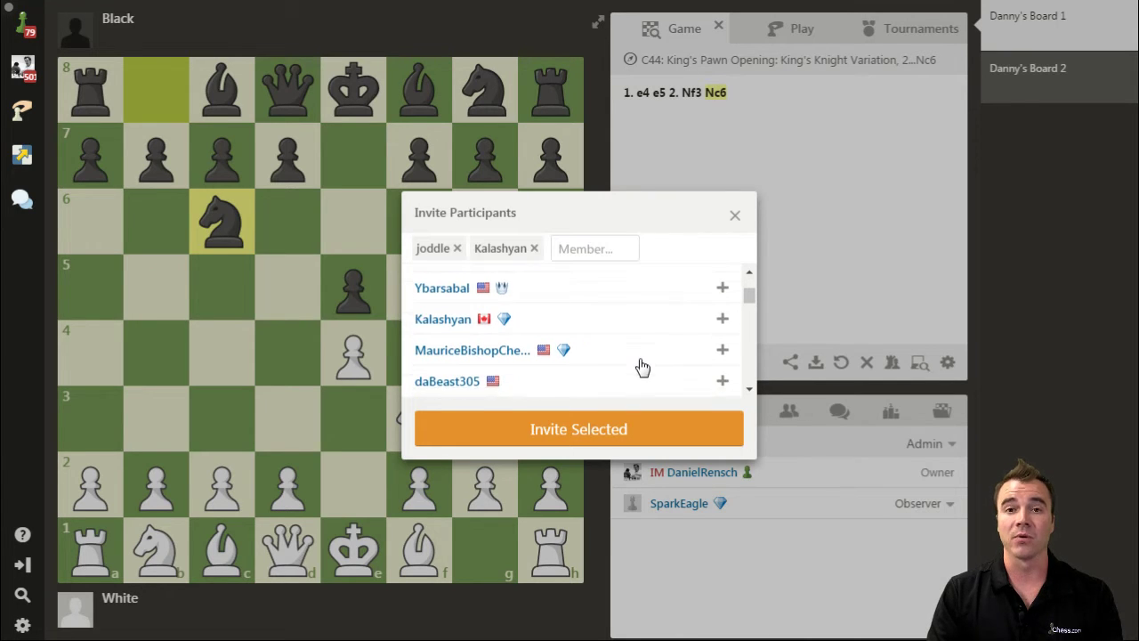
{"action": "left_click", "coordinate": [722, 364]}
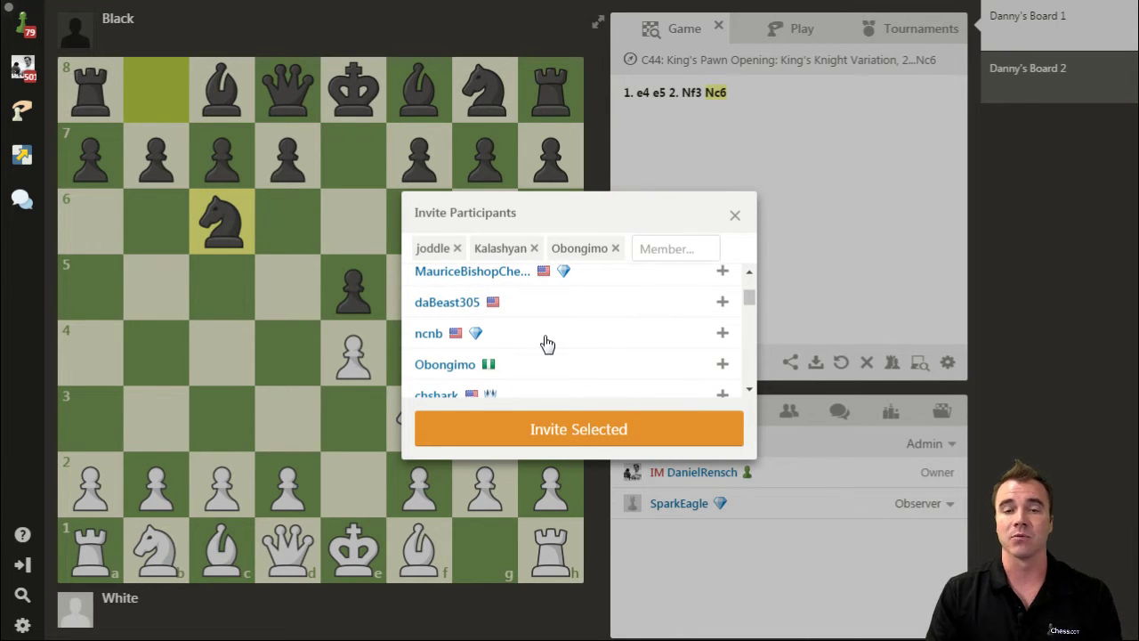
{"action": "left_click", "coordinate": [654, 253]}
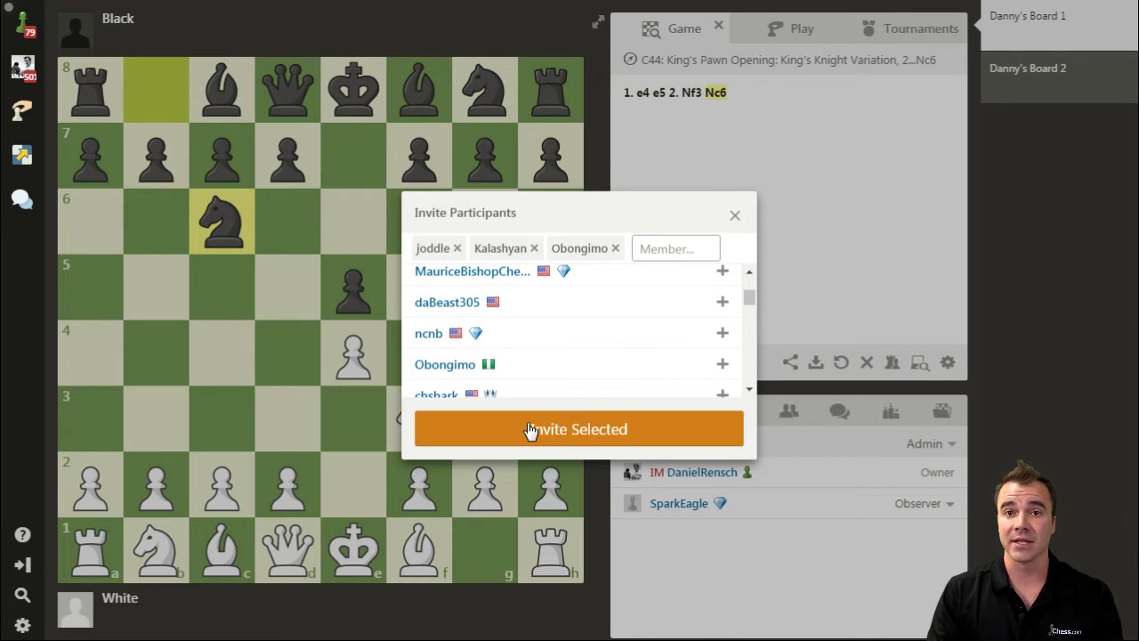
{"action": "left_click", "coordinate": [735, 216]}
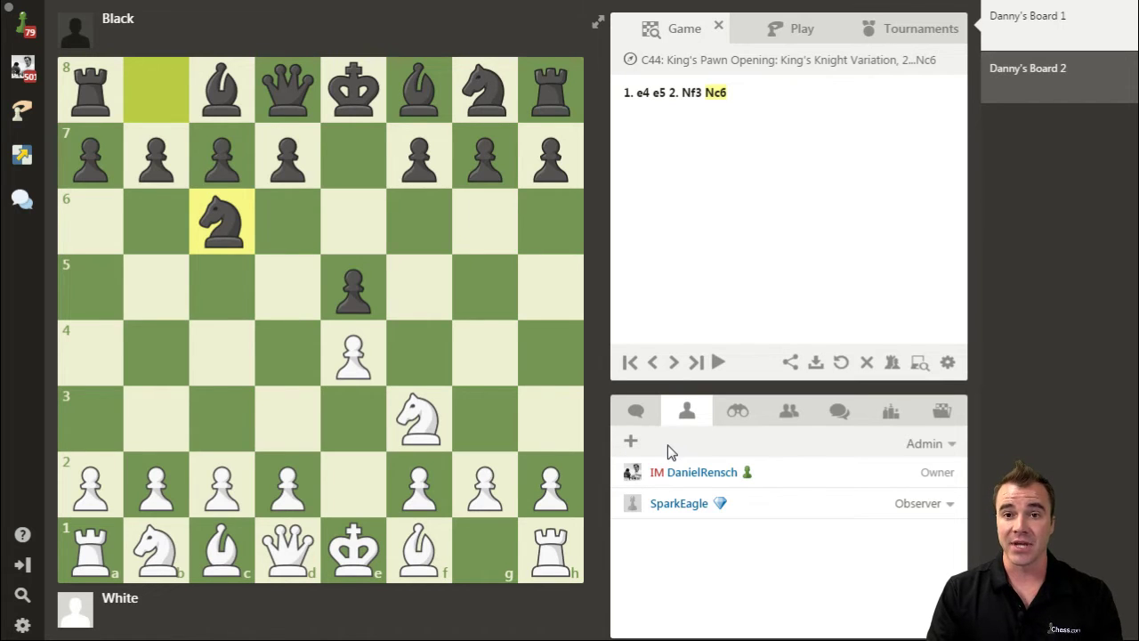
- Browse online friends and the leaderboard, opening a top player's board-invite choices
{"action": "left_click", "coordinate": [788, 414]}
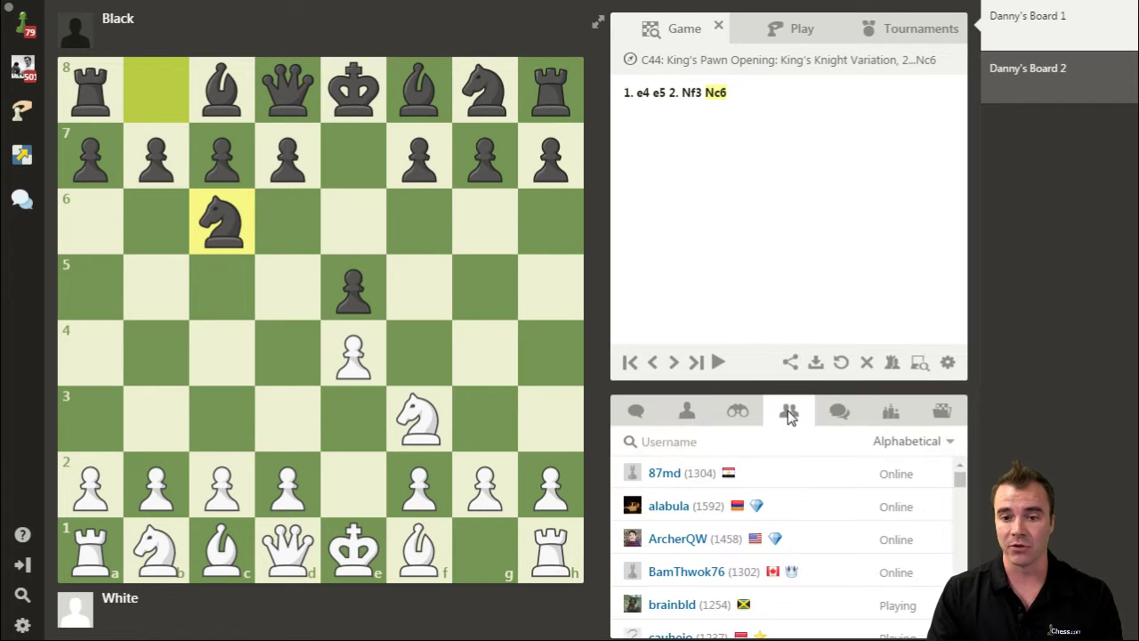
{"action": "scroll", "coordinate": [712, 498], "scroll_direction": "down", "scroll_amount": 5}
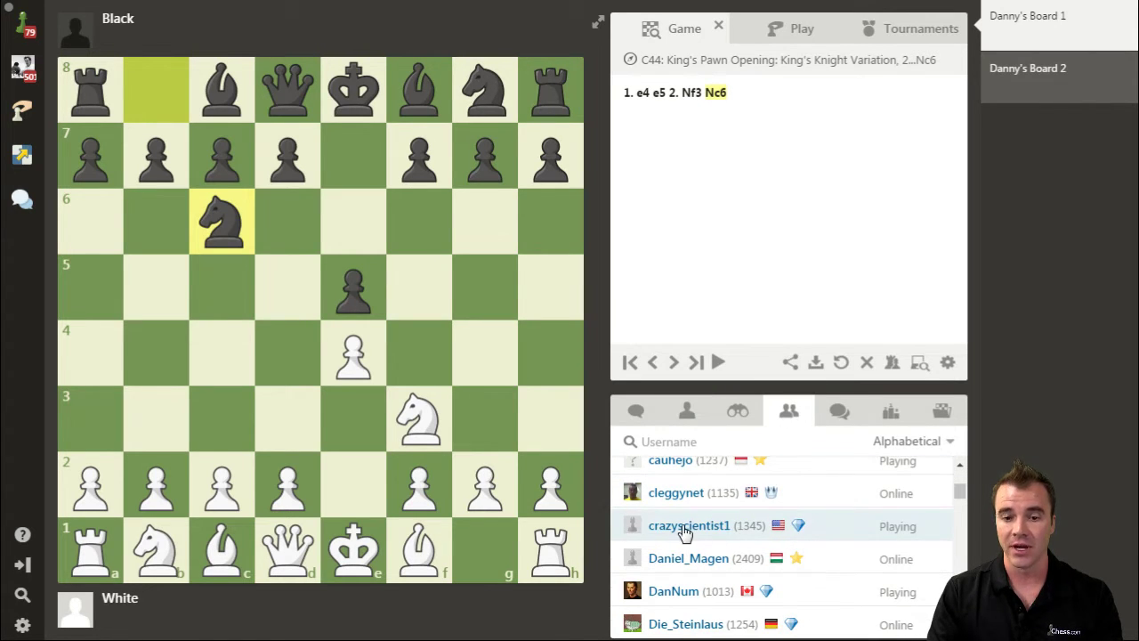
{"action": "left_click", "coordinate": [889, 417]}
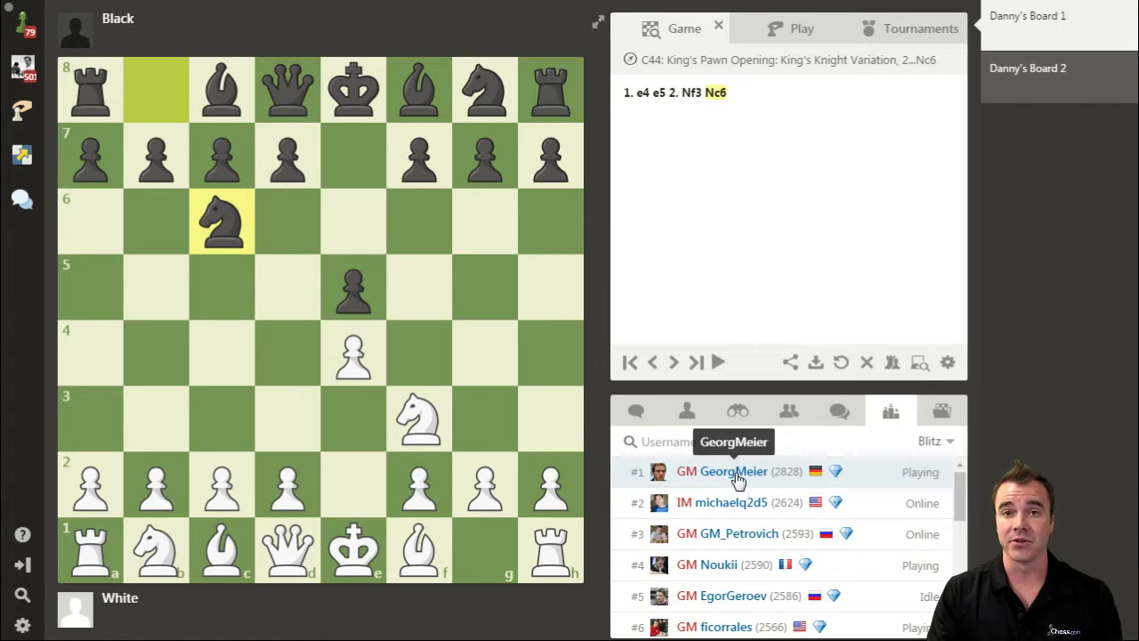
{"action": "mouse_move", "coordinate": [732, 478]}
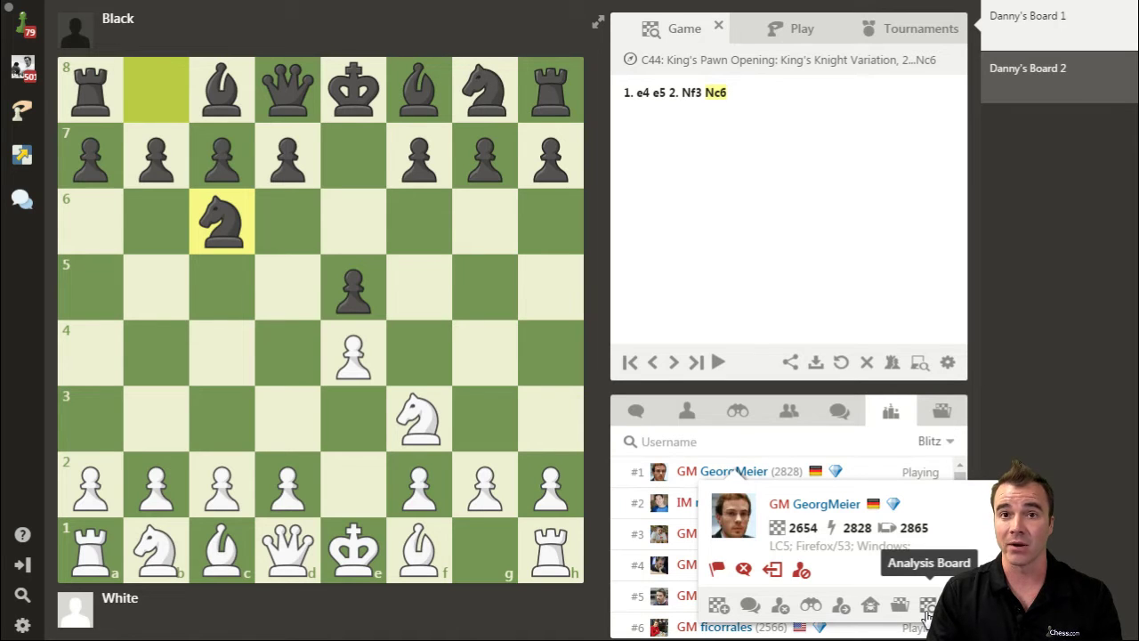
{"action": "mouse_move", "coordinate": [1011, 73]}
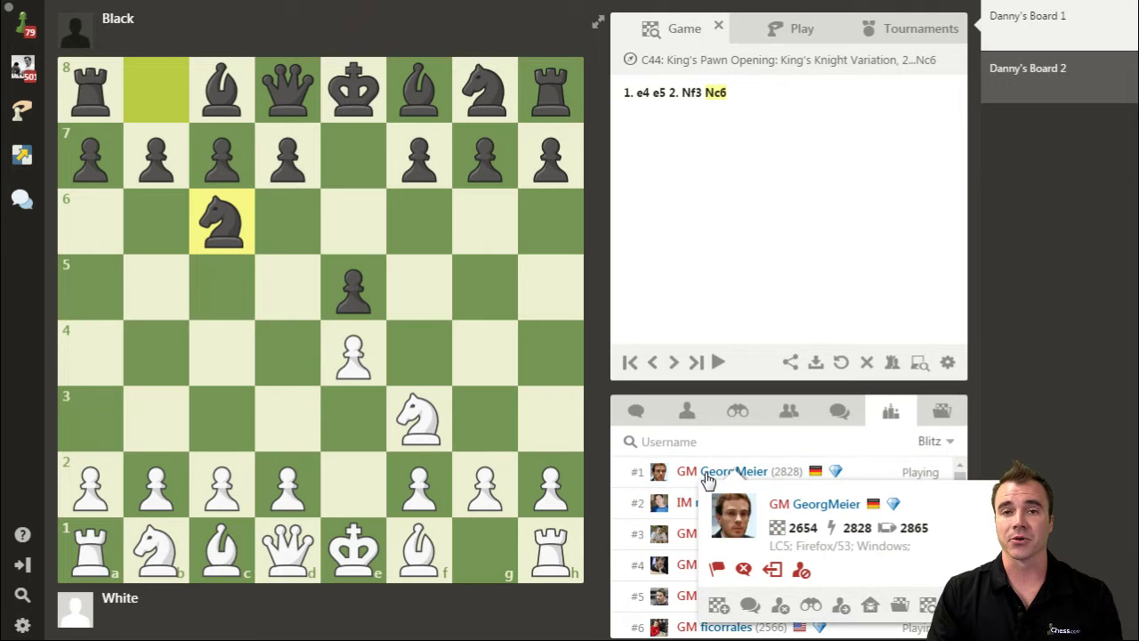
{"action": "left_click", "coordinate": [926, 612]}
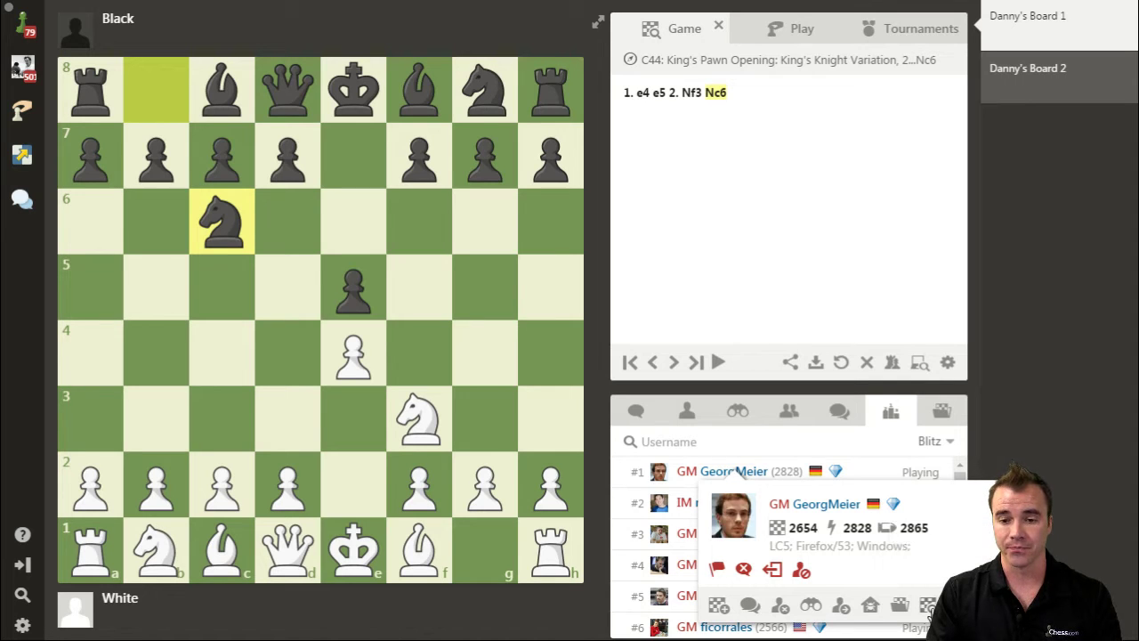
- Back in the friends list, open a friend's board-invite choices and dismiss them
{"action": "left_click", "coordinate": [788, 411]}
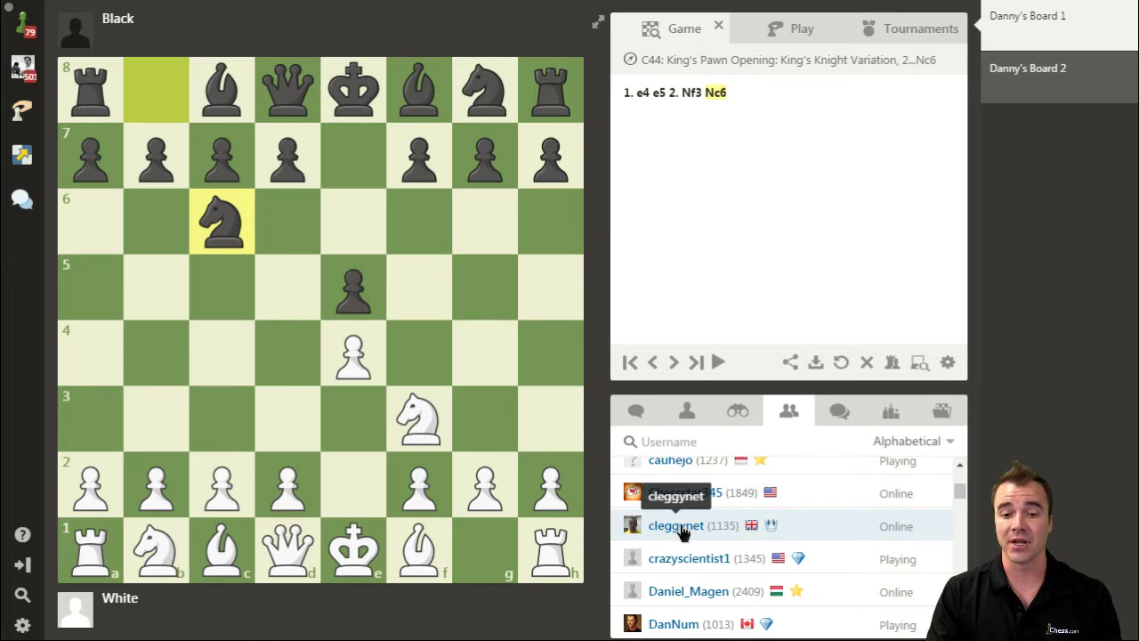
{"action": "mouse_move", "coordinate": [682, 531]}
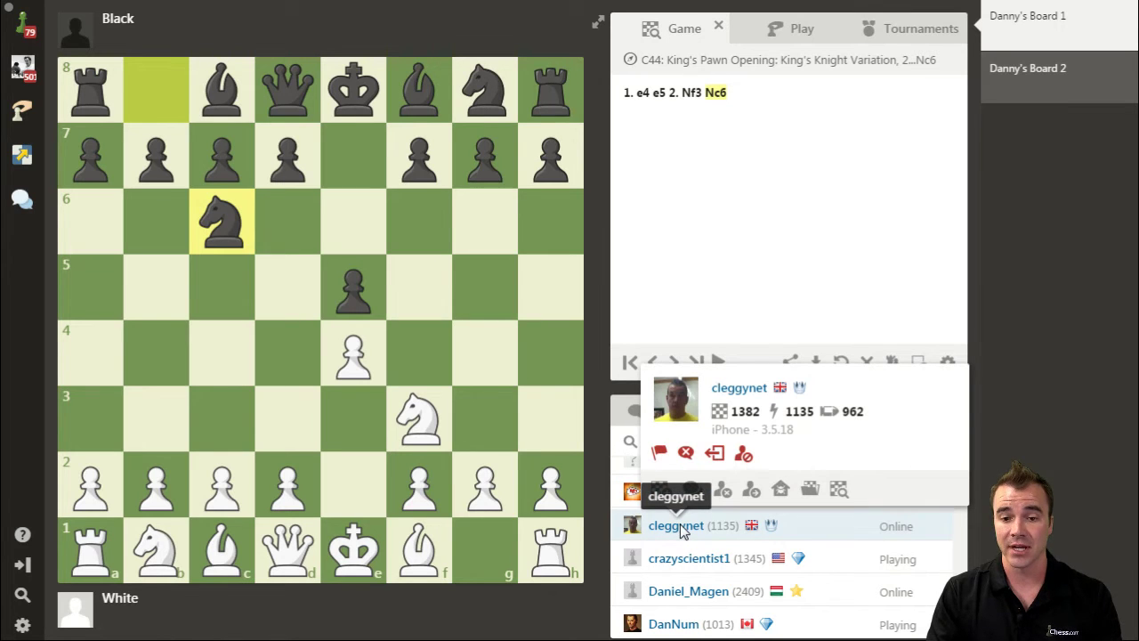
{"action": "left_click", "coordinate": [838, 492]}
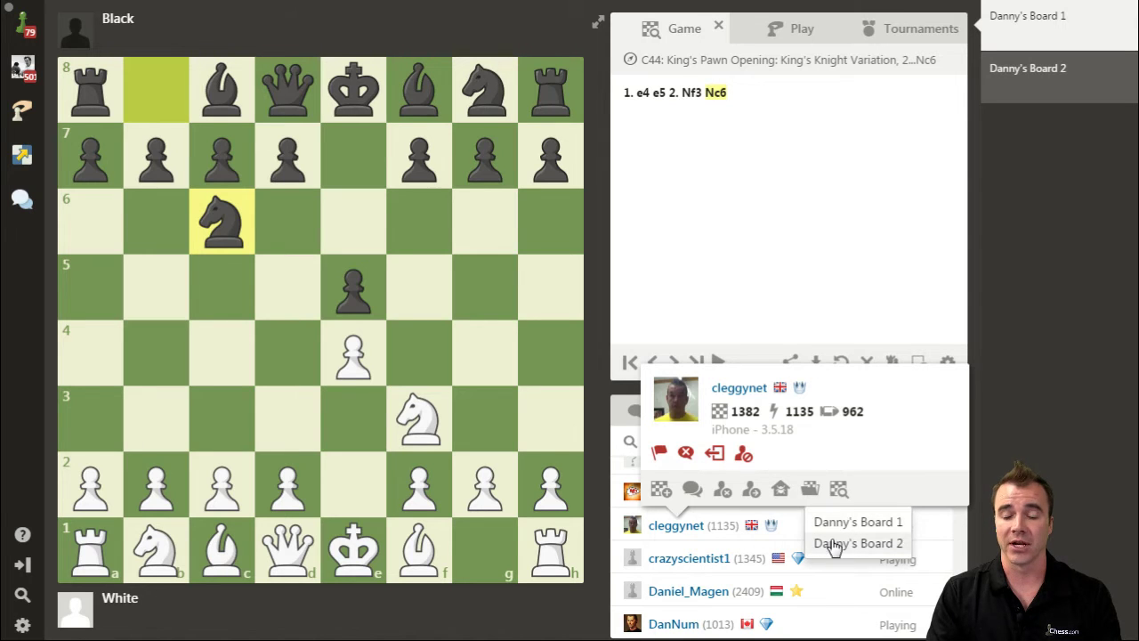
{"action": "left_click", "coordinate": [841, 499]}
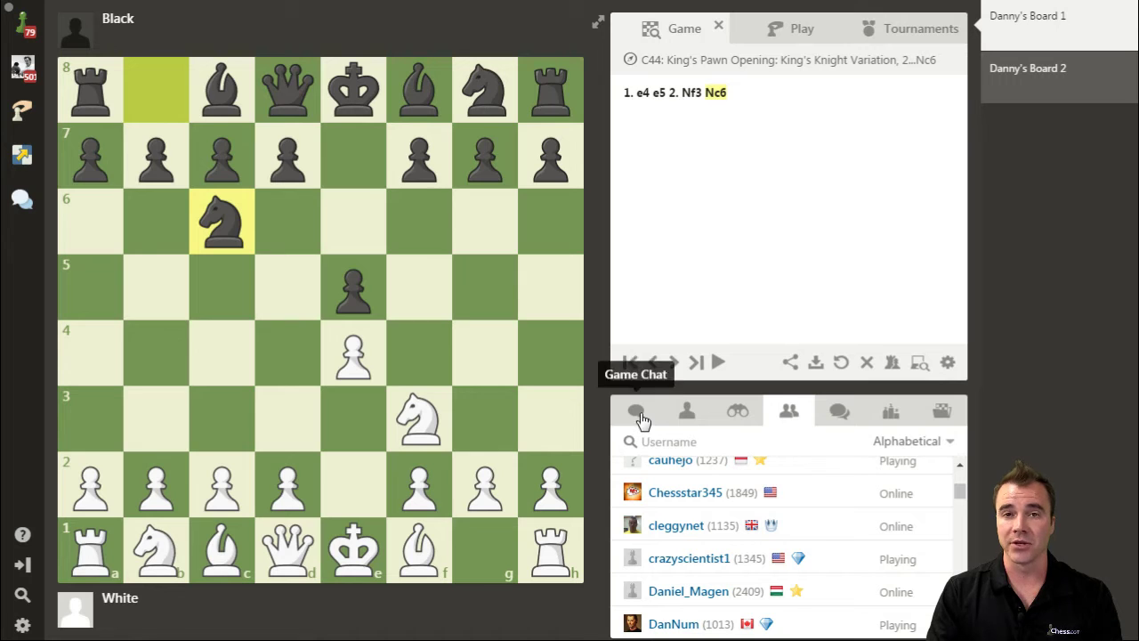
- Check the members, players and leaderboard lists, then open the Game Chat log
{"action": "left_click", "coordinate": [689, 410]}
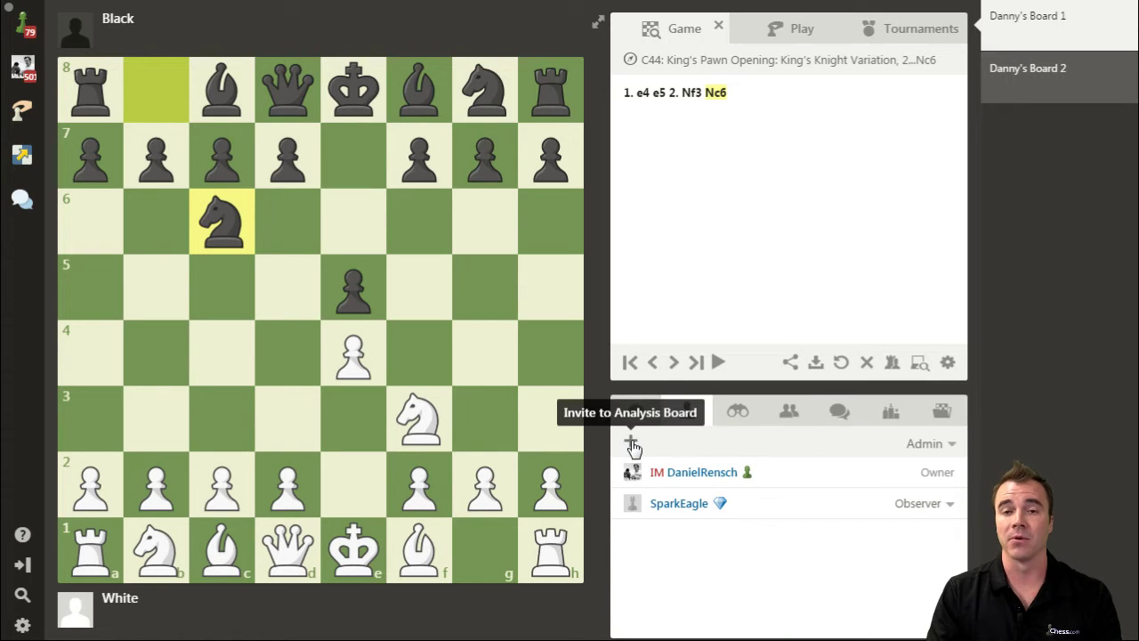
{"action": "left_click", "coordinate": [782, 415]}
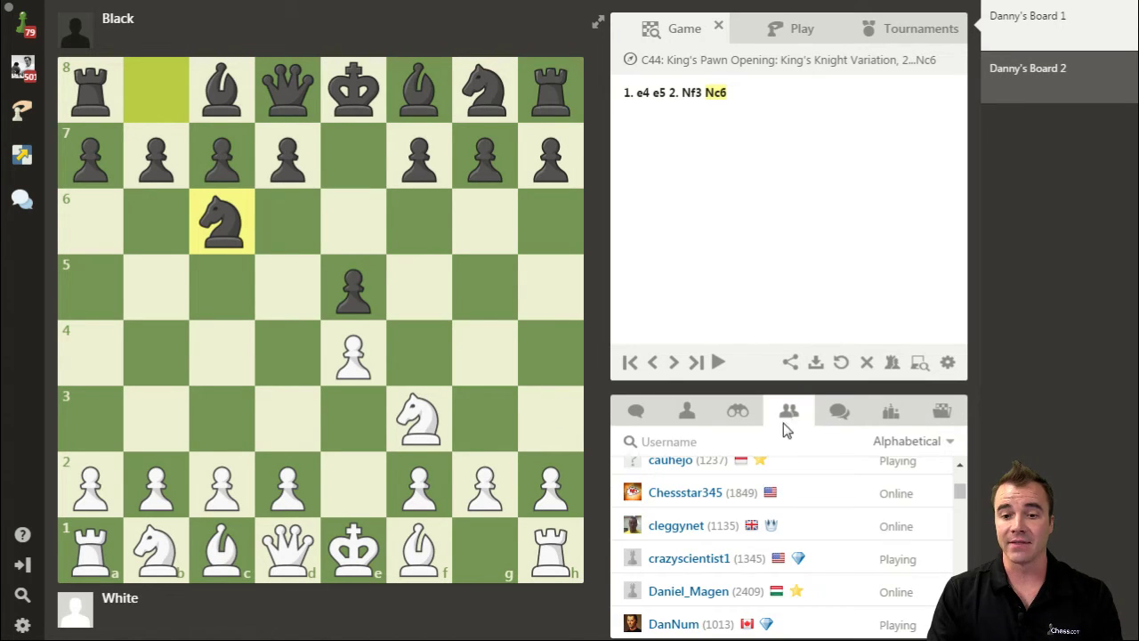
{"action": "left_click", "coordinate": [889, 415]}
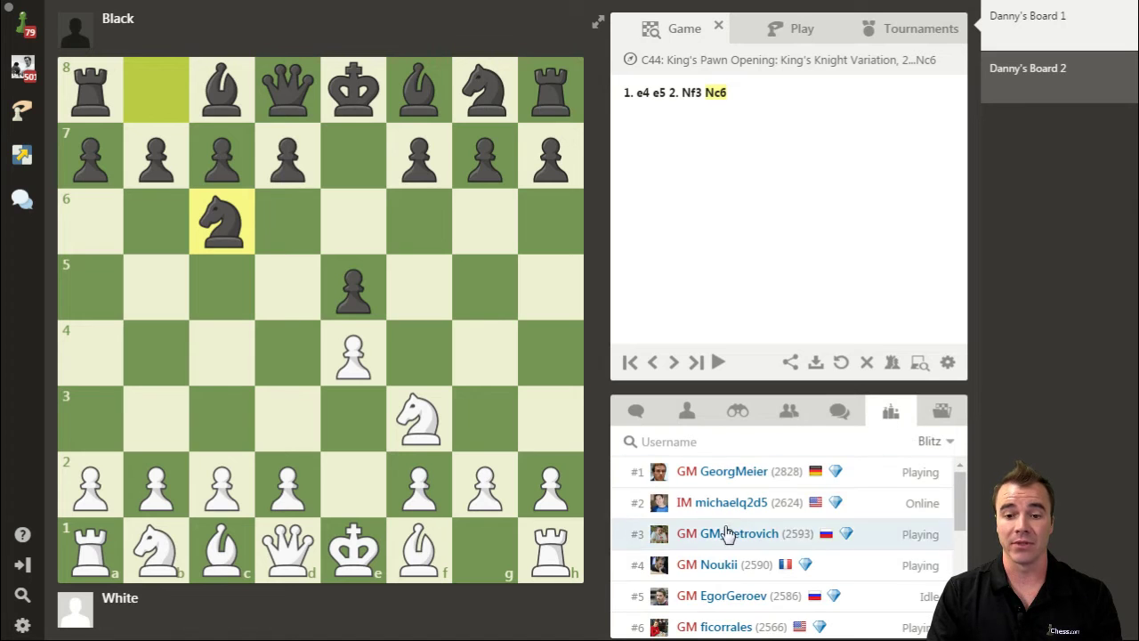
{"action": "scroll", "coordinate": [738, 560], "scroll_direction": "down", "scroll_amount": 2}
{"action": "scroll", "coordinate": [738, 559], "scroll_direction": "up", "scroll_amount": 1}
{"action": "scroll", "coordinate": [738, 559], "scroll_direction": "up", "scroll_amount": 2}
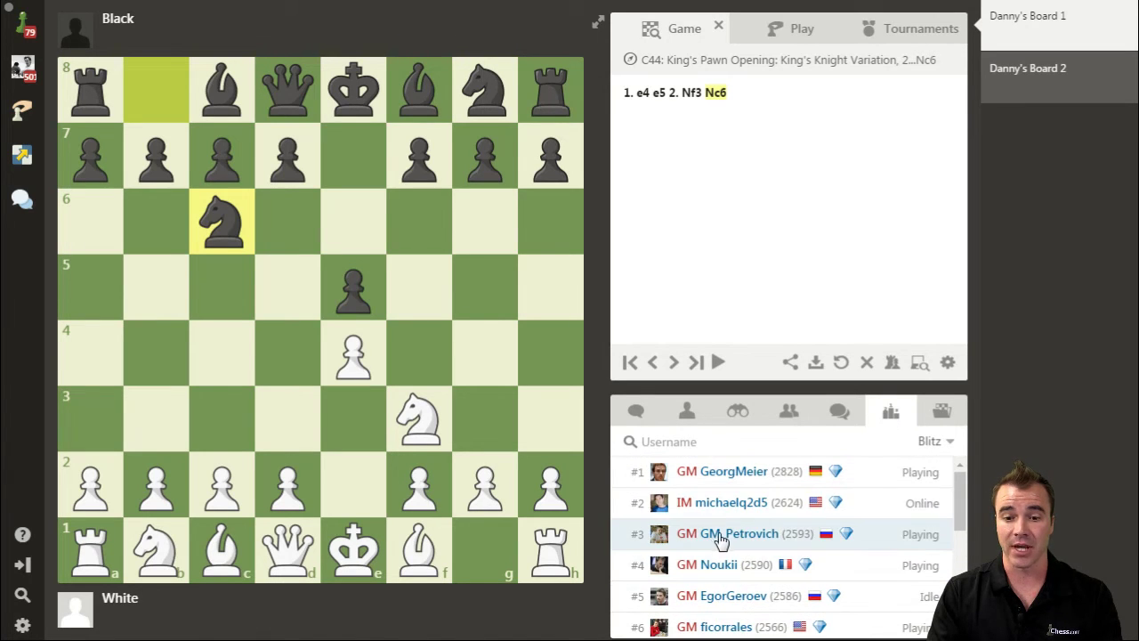
{"action": "mouse_move", "coordinate": [720, 506]}
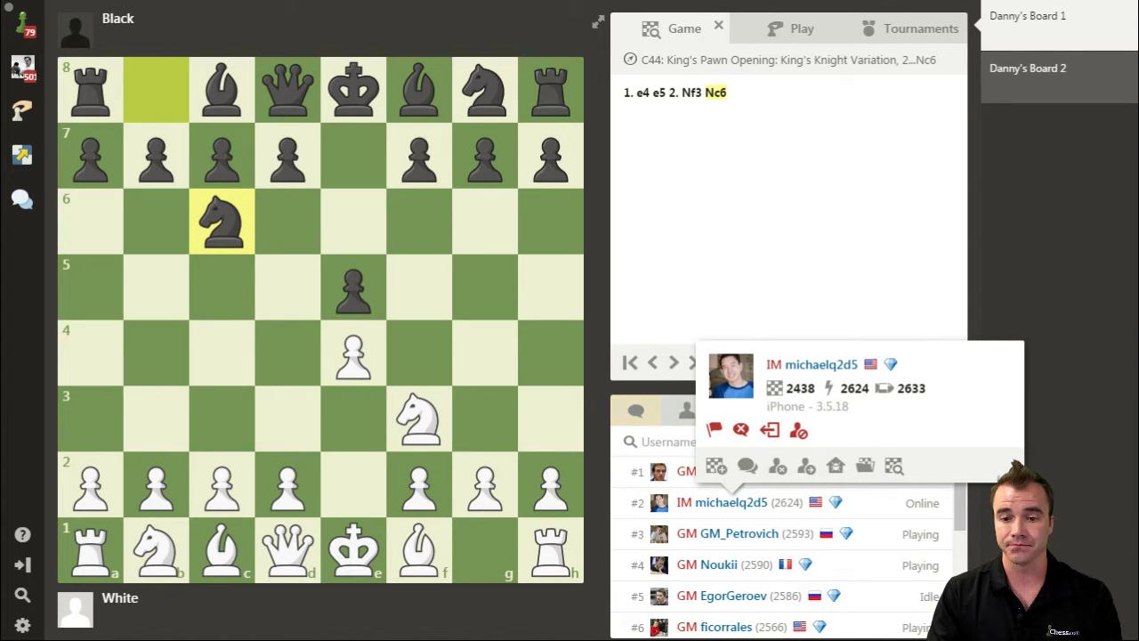
{"action": "left_click", "coordinate": [636, 411]}
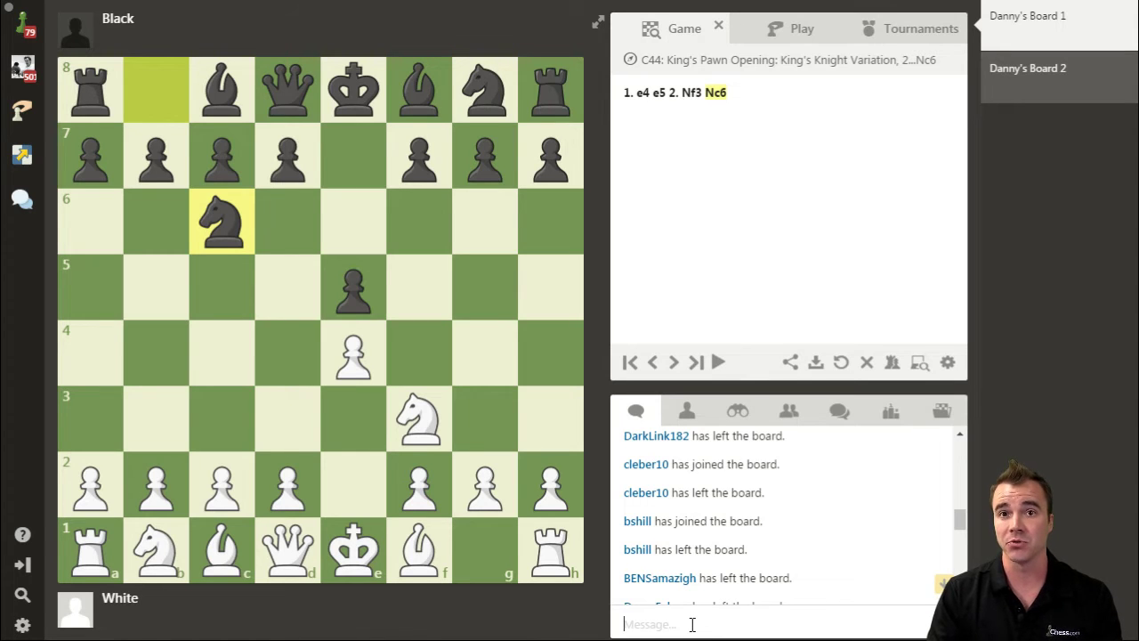
- Send an /invite chat command with a player's username and close the invitation-sent notice
{"action": "left_click_drag", "start_coordinate": [963, 529], "coordinate": [961, 574]}
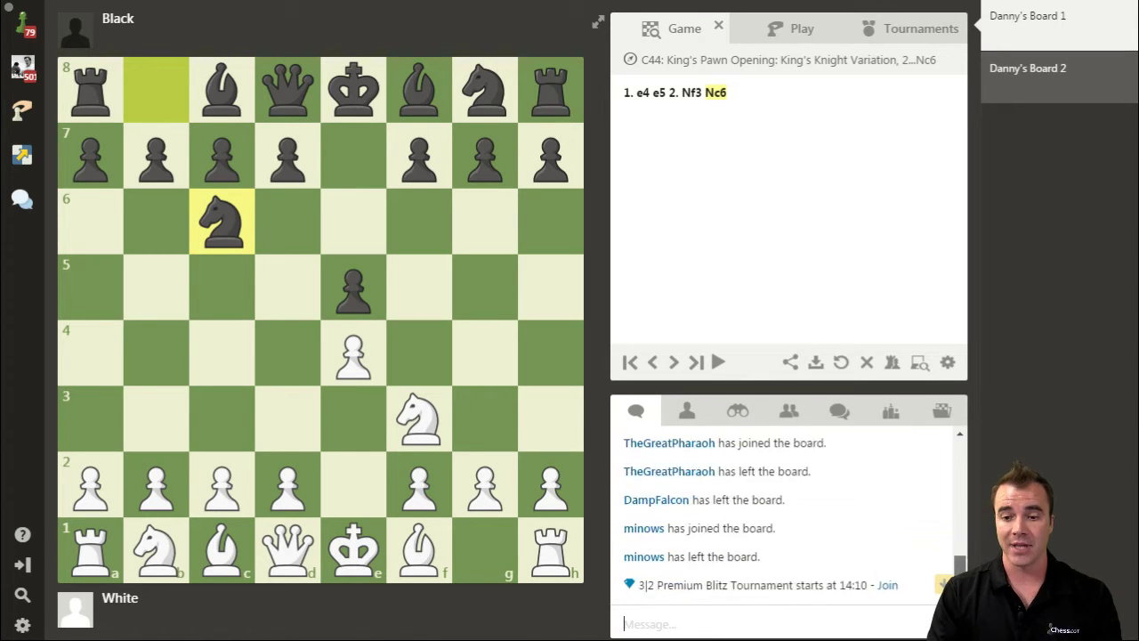
{"action": "left_click", "coordinate": [741, 626]}
{"action": "type", "text": "/"}
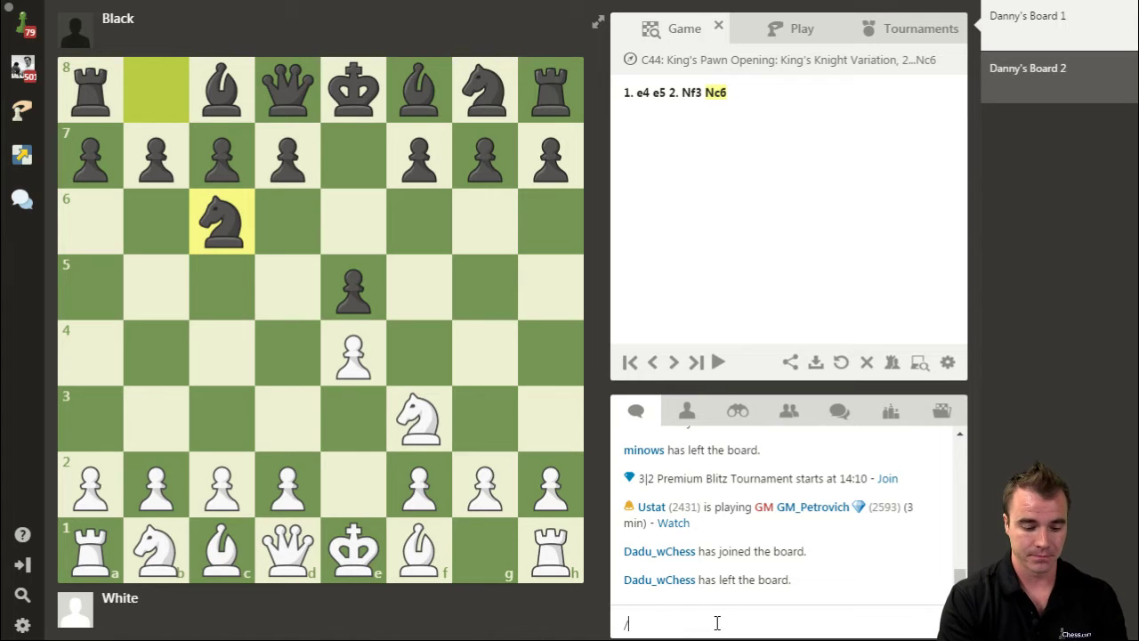
{"action": "type", "text": "invite username"}
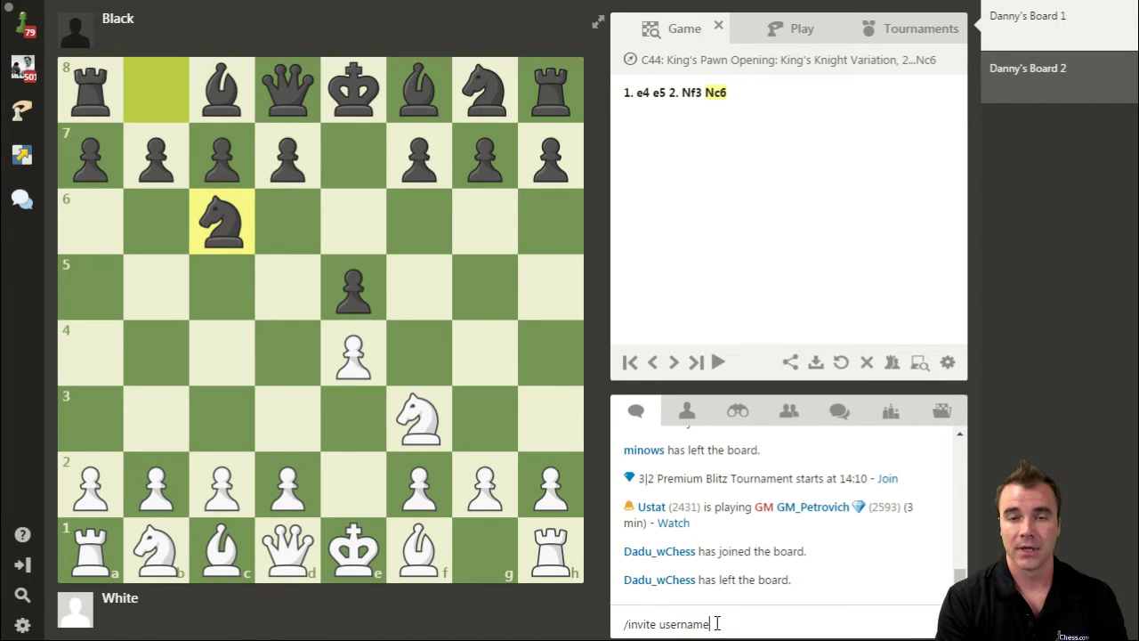
{"action": "key", "text": "BackSpace"}
{"action": "key", "text": "BackSpace"}
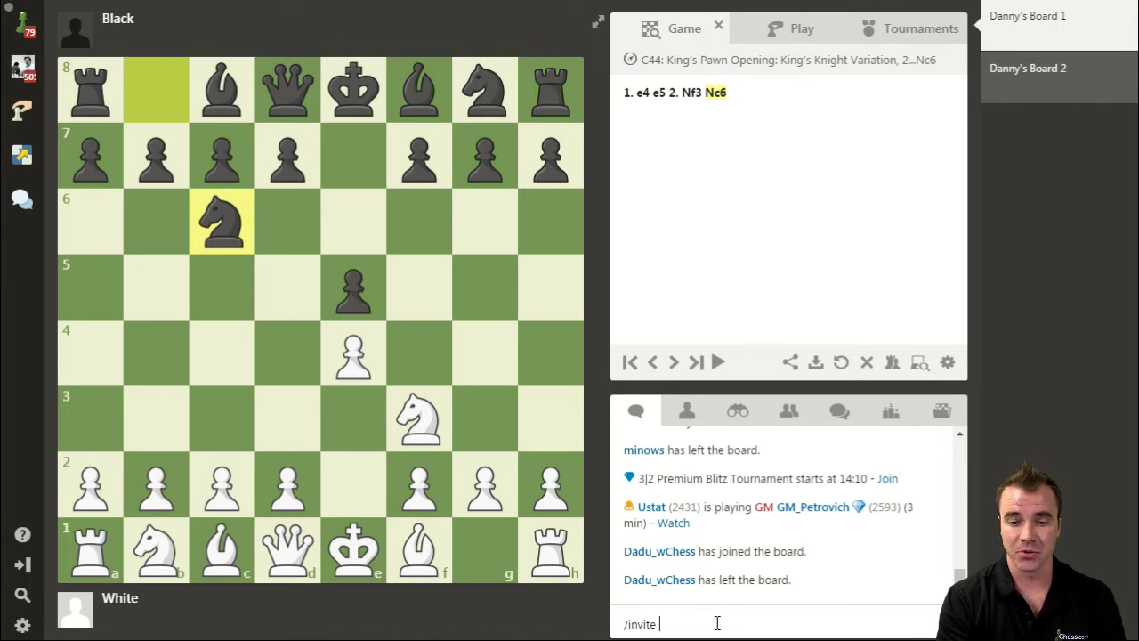
{"action": "type", "text": "jdcannon"}
{"action": "key", "text": "Return"}
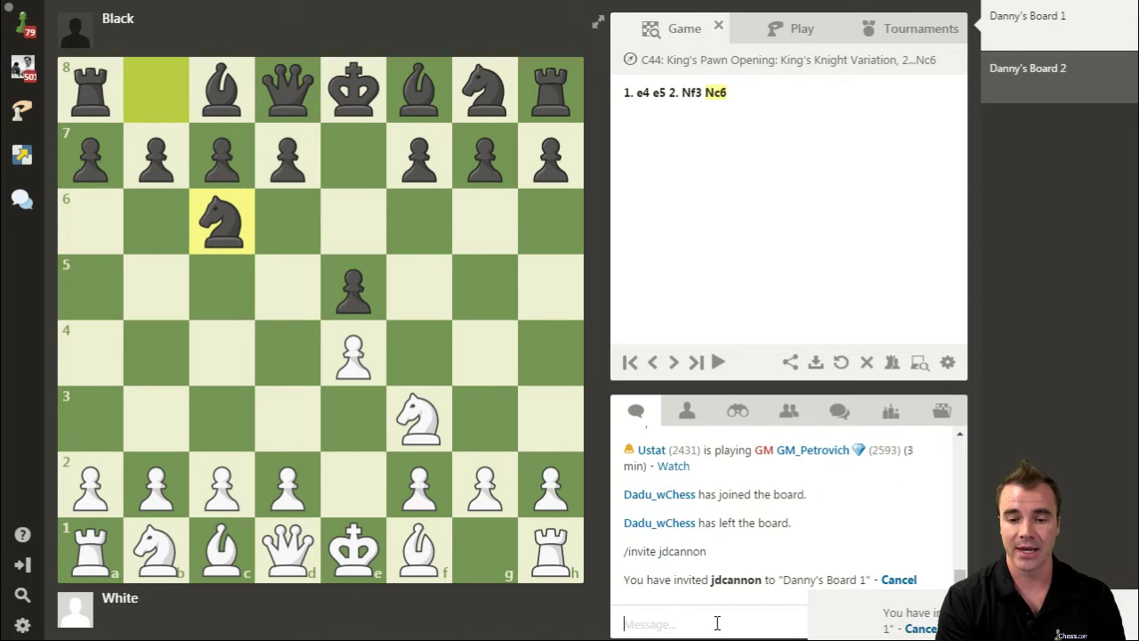
{"action": "left_click", "coordinate": [1130, 603]}
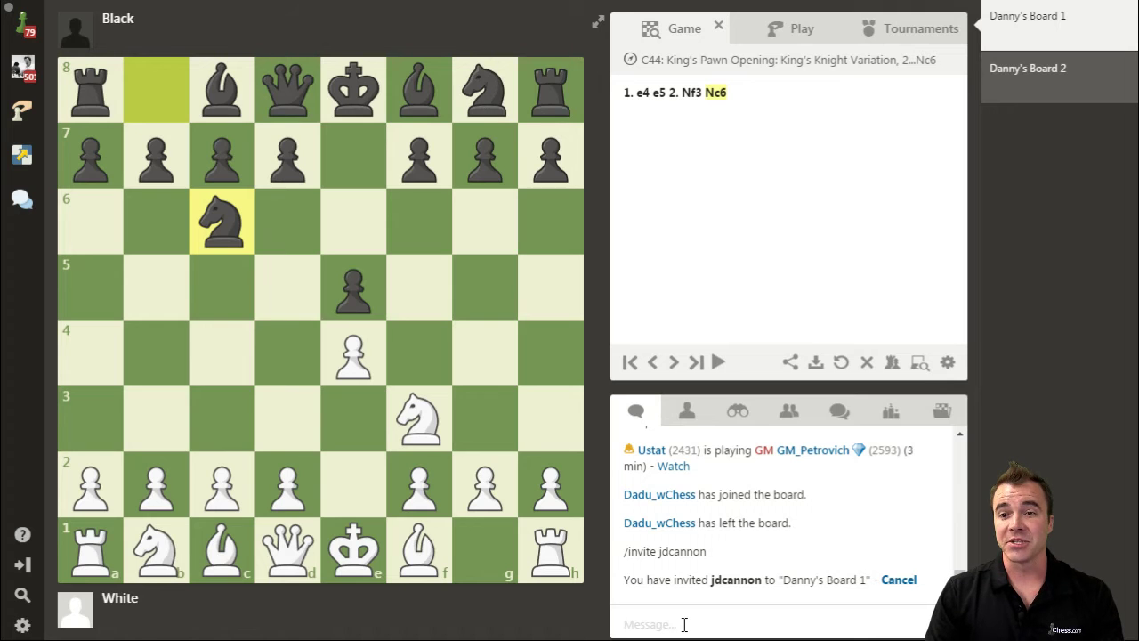
{"action": "mouse_move", "coordinate": [1046, 95]}
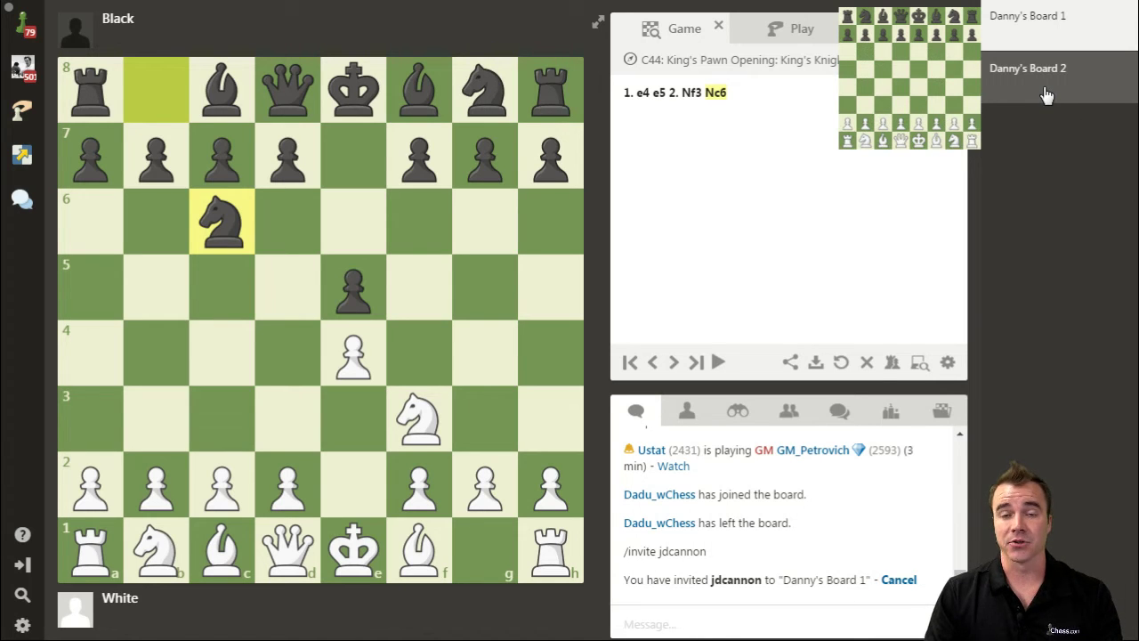
- Switch to the second analysis board, glance at its Analysis Setup, and return to the Game tab
{"action": "left_click", "coordinate": [1046, 95]}
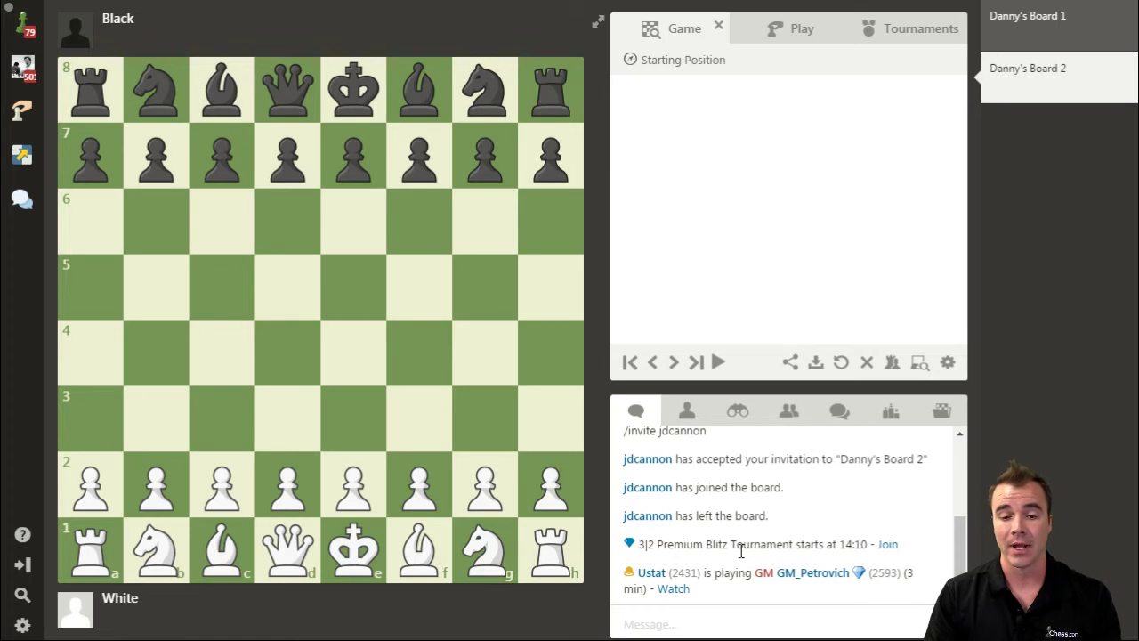
{"action": "left_click", "coordinate": [810, 37]}
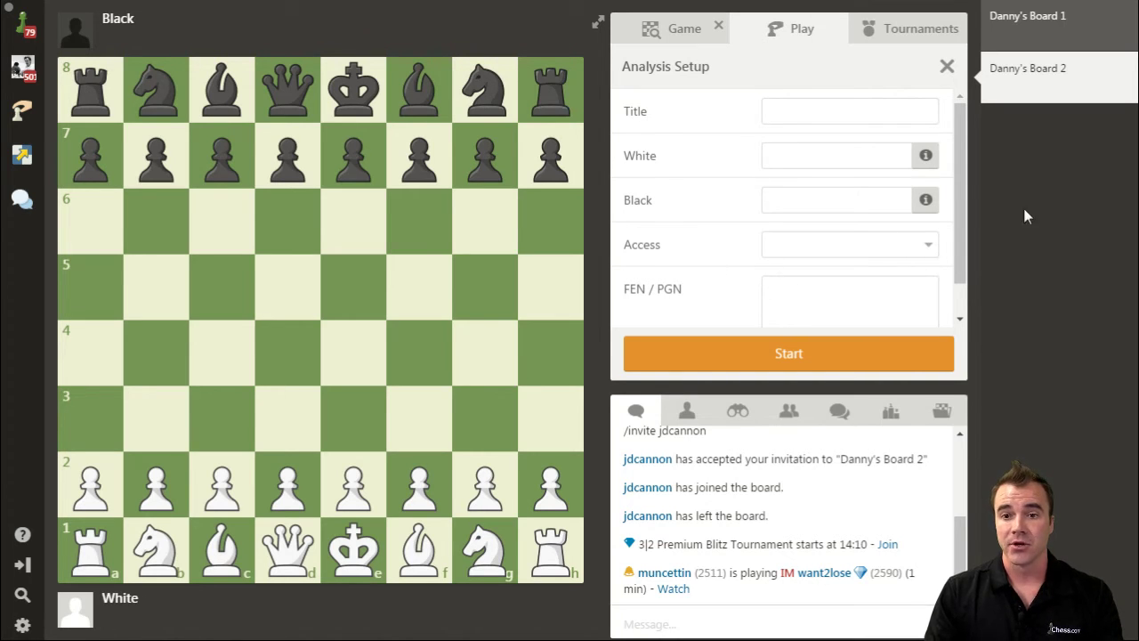
{"action": "left_click", "coordinate": [680, 30]}
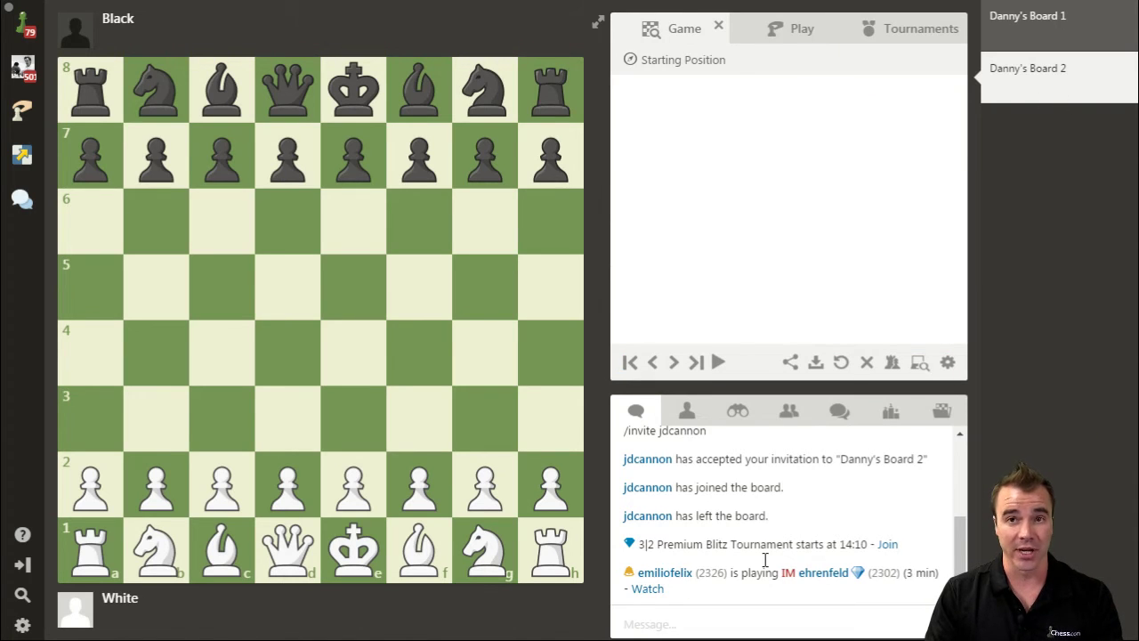
- Check the second board's members and invite list, view the leaderboard, and return to chat
{"action": "left_click", "coordinate": [689, 413]}
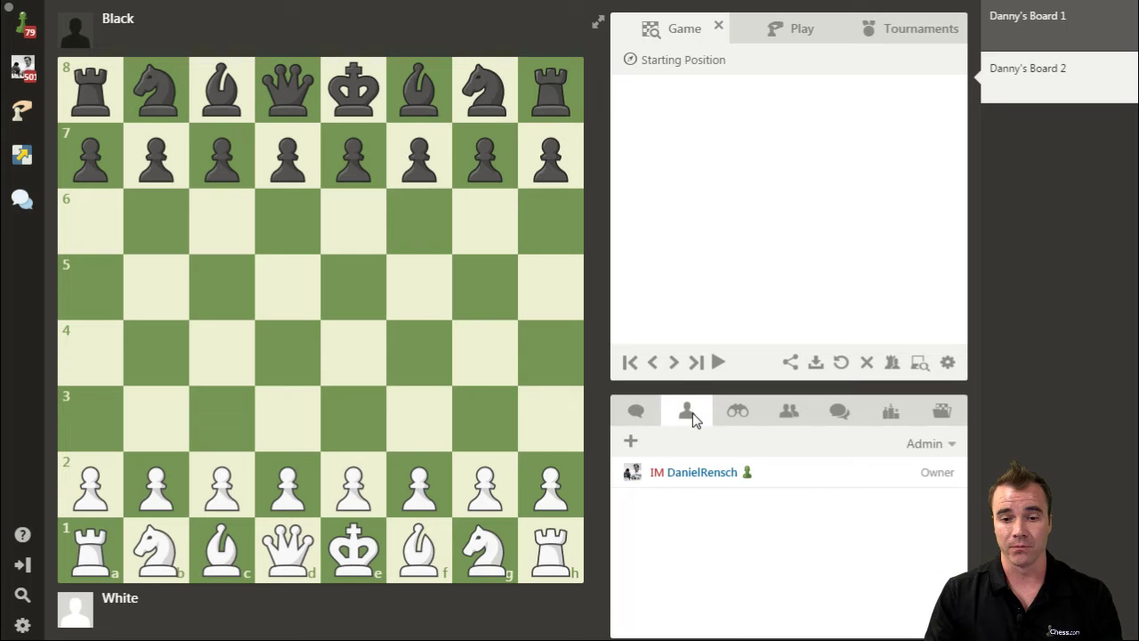
{"action": "left_click", "coordinate": [631, 445]}
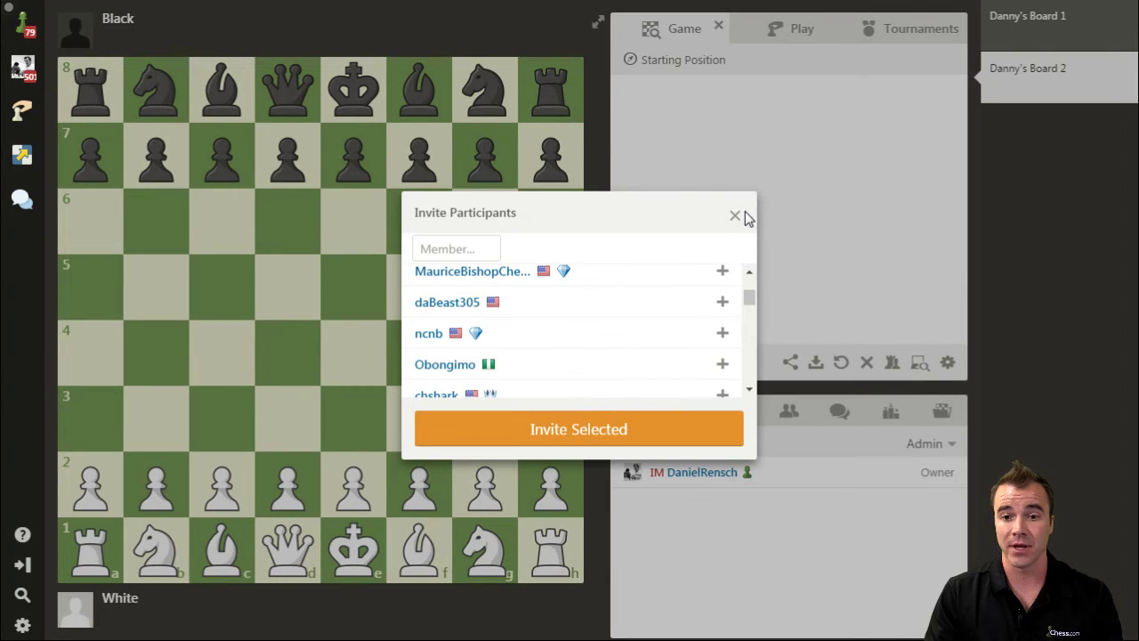
{"action": "left_click", "coordinate": [736, 214]}
{"action": "left_click", "coordinate": [890, 413]}
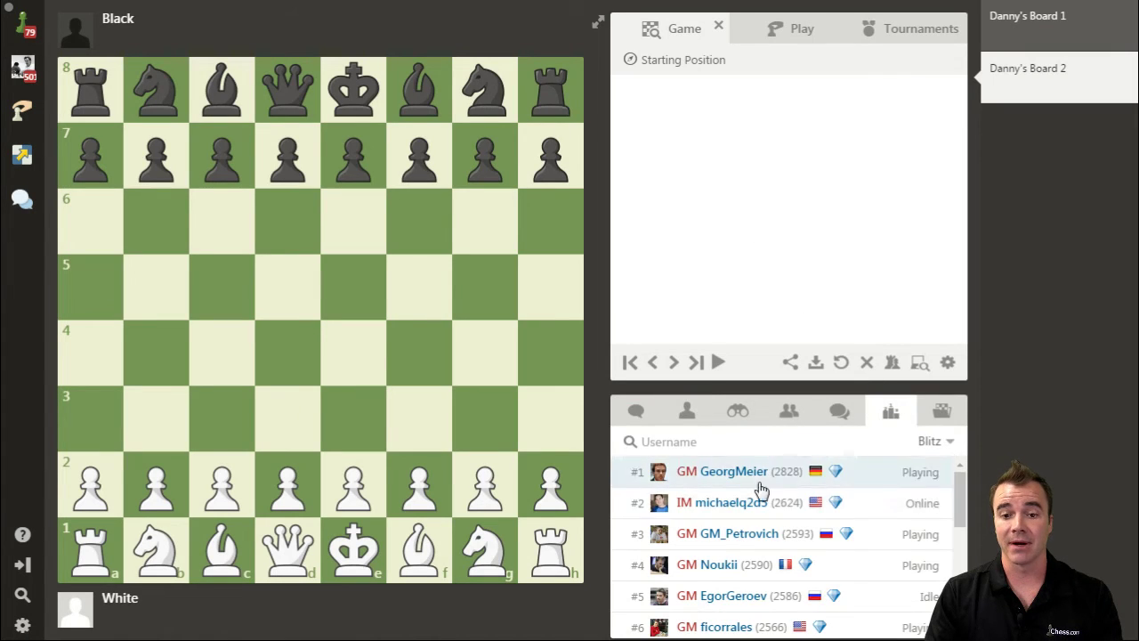
{"action": "mouse_move", "coordinate": [725, 474]}
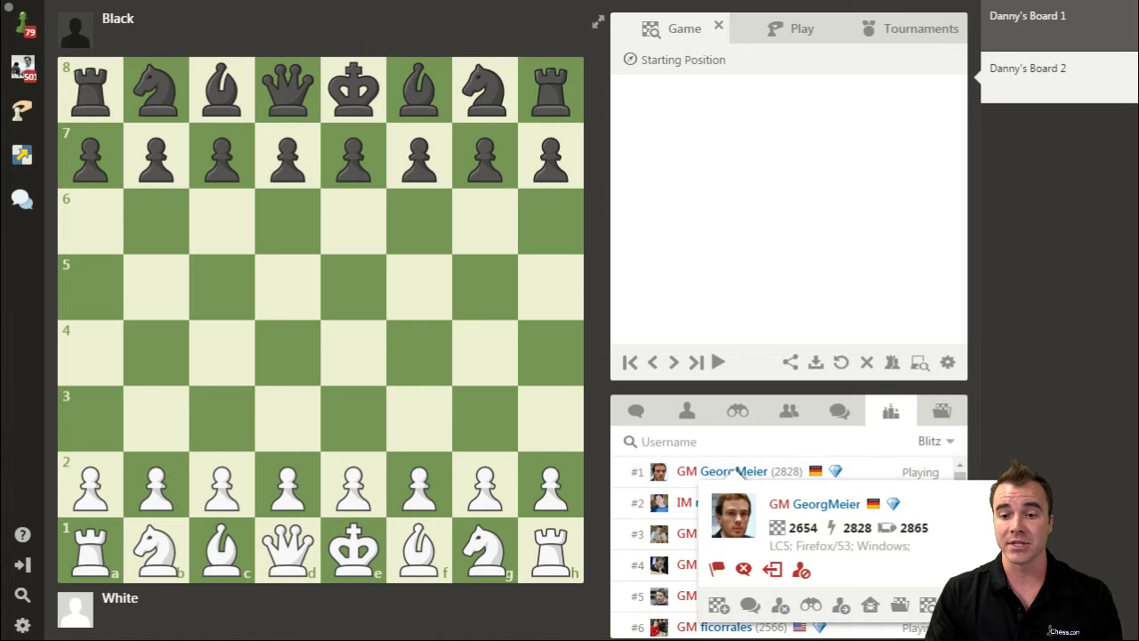
{"action": "left_click", "coordinate": [635, 410]}
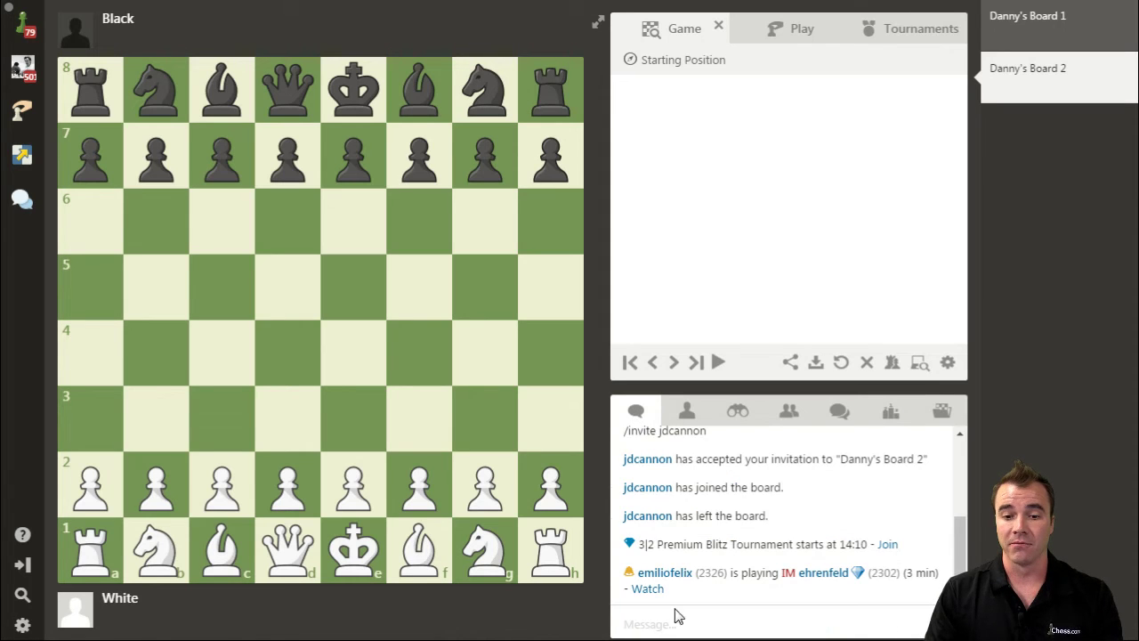
- Draft '/invite username' in the chat, select it, and show the member list
{"action": "left_click", "coordinate": [672, 621]}
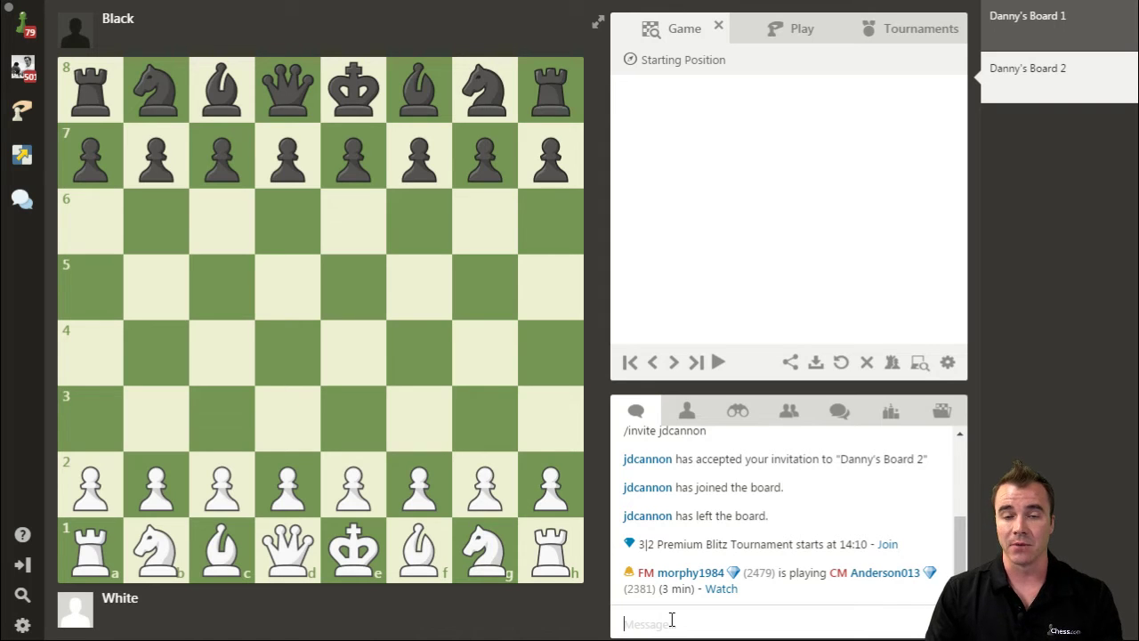
{"action": "type", "text": "/in"}
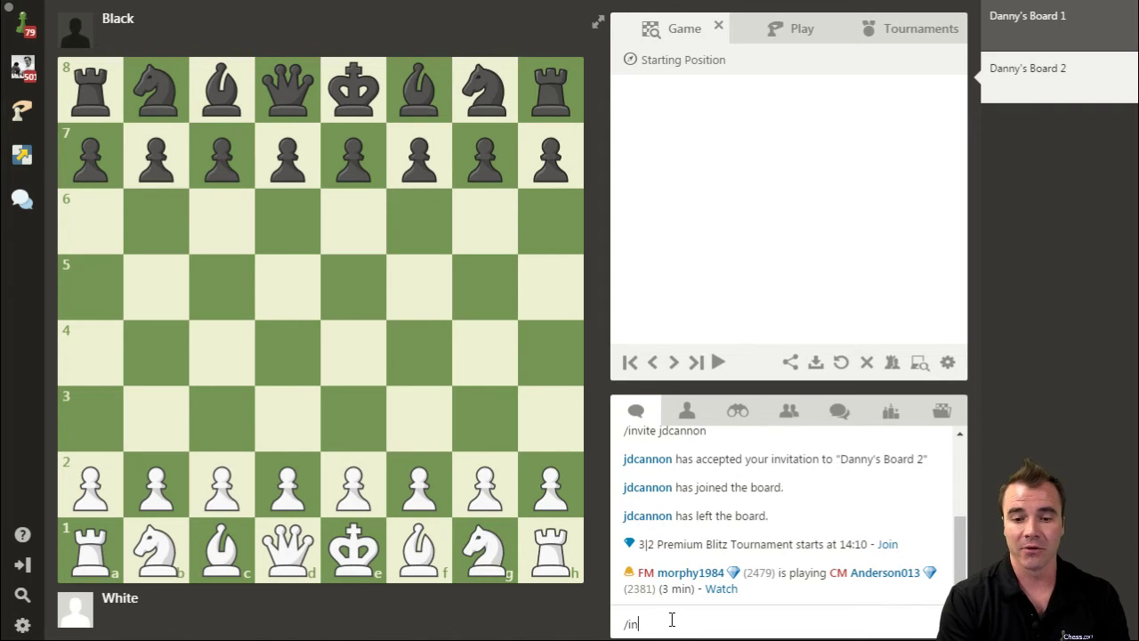
{"action": "type", "text": "vite userna"}
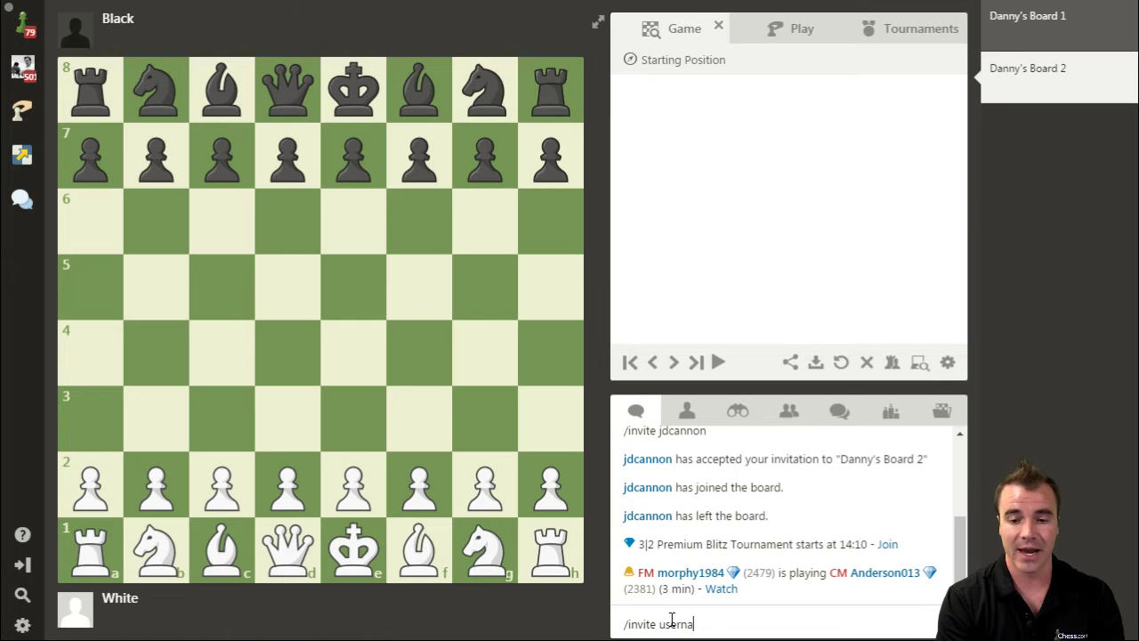
{"action": "type", "text": "me"}
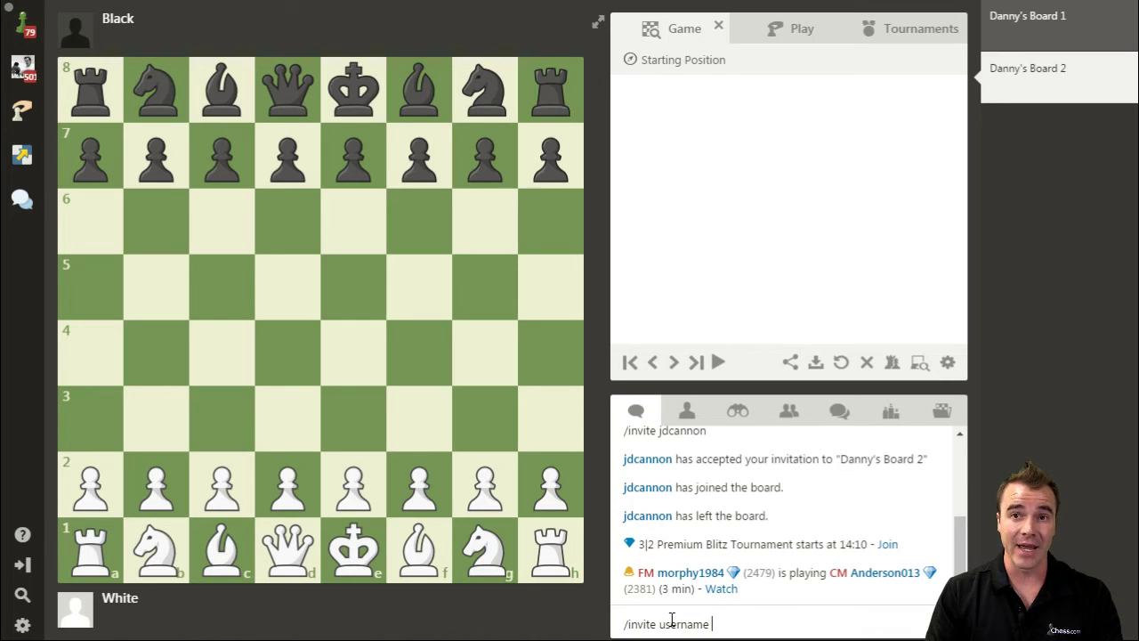
{"action": "triple_click", "coordinate": [728, 624]}
{"action": "left_click", "coordinate": [689, 417]}
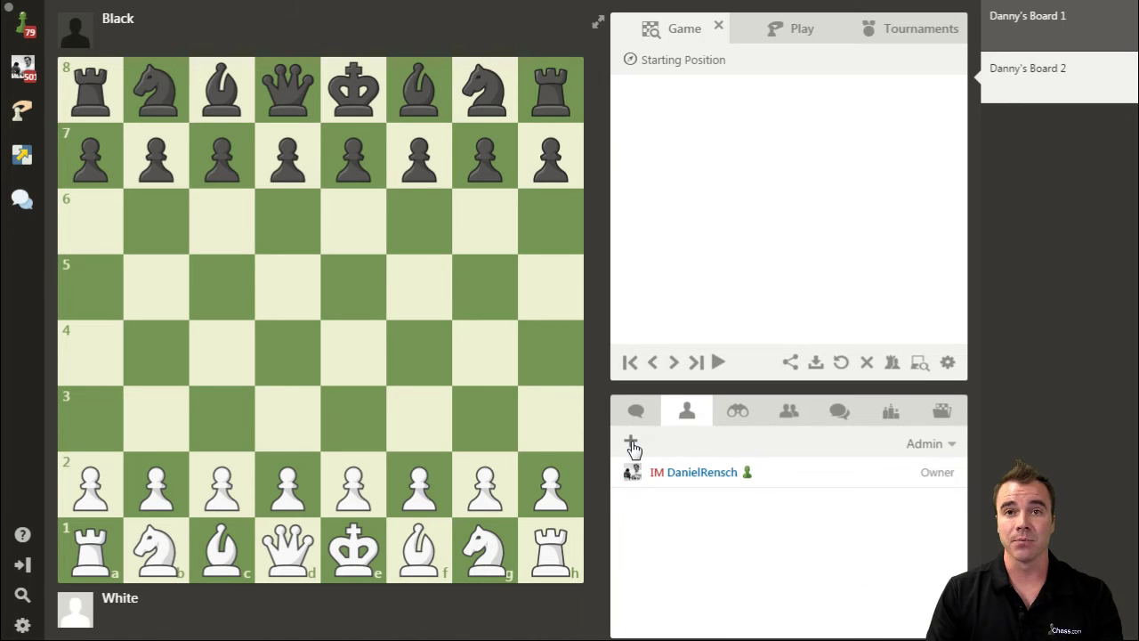
- Scroll the leaderboard, then return to the first board and list its members with two observers
{"action": "left_click", "coordinate": [892, 414]}
{"action": "scroll", "coordinate": [728, 538], "scroll_direction": "down", "scroll_amount": 5}
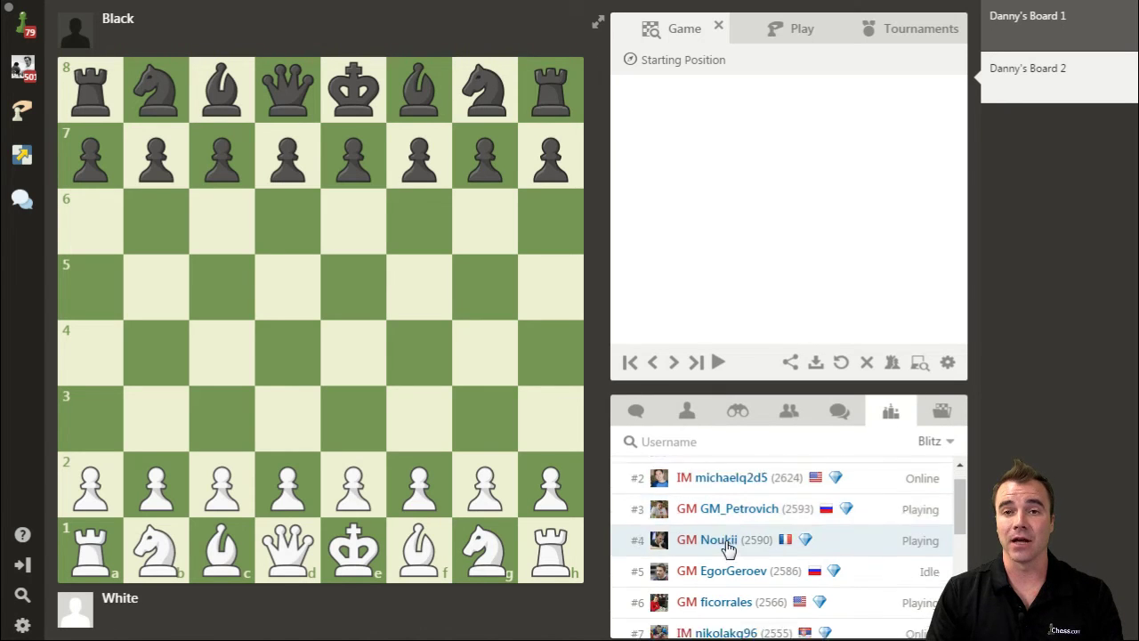
{"action": "scroll", "coordinate": [728, 557], "scroll_direction": "up", "scroll_amount": 5}
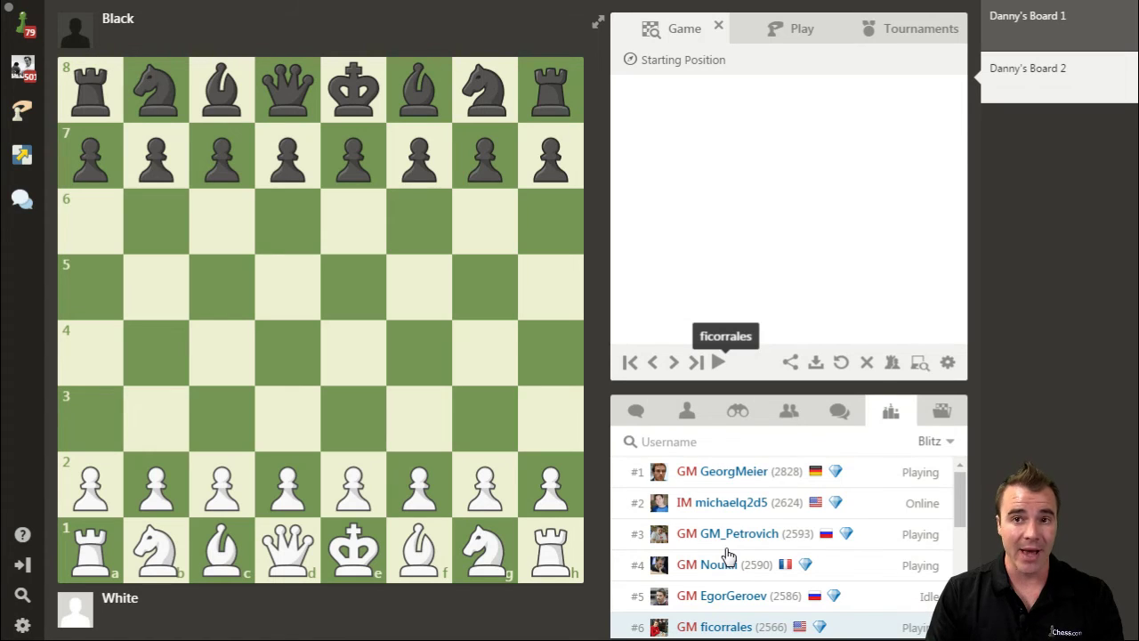
{"action": "left_click", "coordinate": [1013, 45]}
{"action": "left_click", "coordinate": [687, 414]}
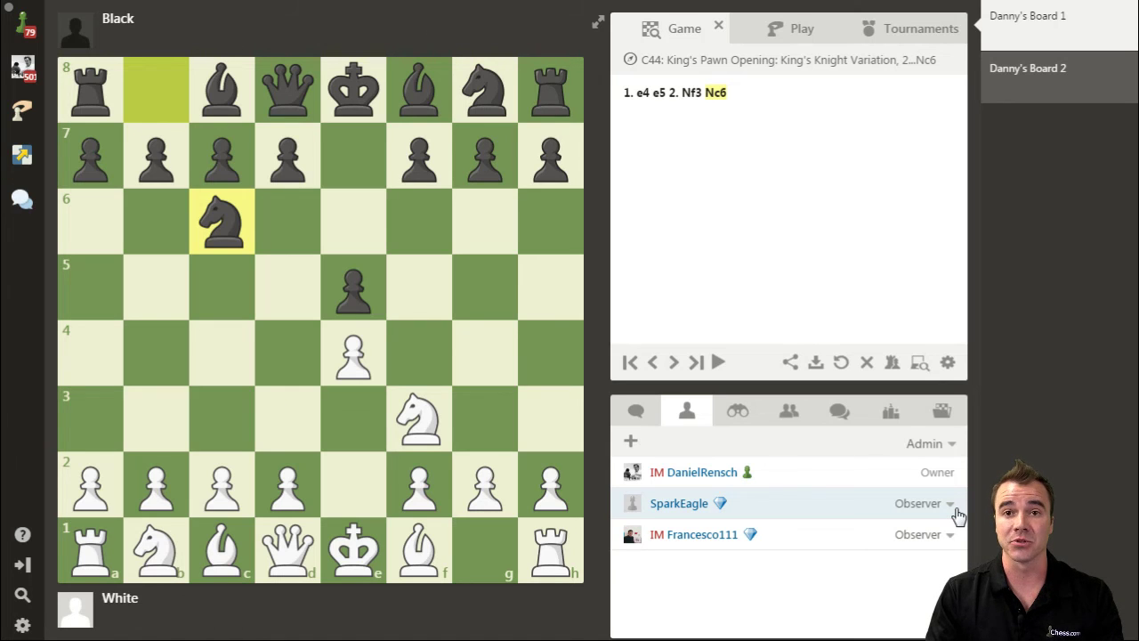
- Draft the chat message '/invite username' in the Danny's Board 1 chat
{"action": "left_click", "coordinate": [634, 415]}
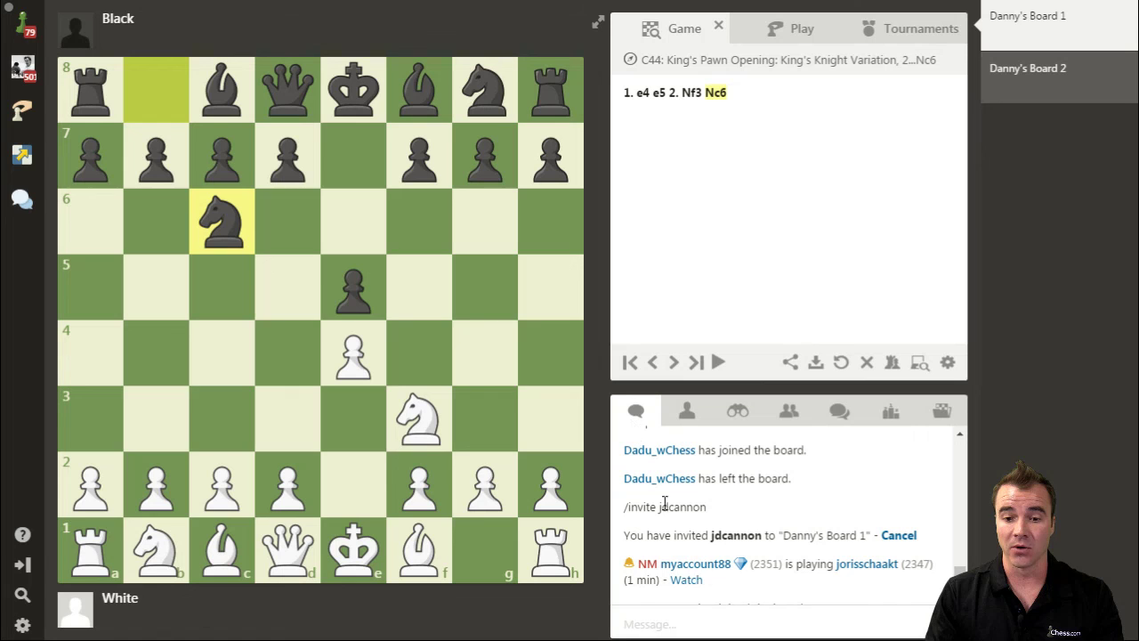
{"action": "left_click", "coordinate": [666, 616]}
{"action": "type", "text": "/invite"}
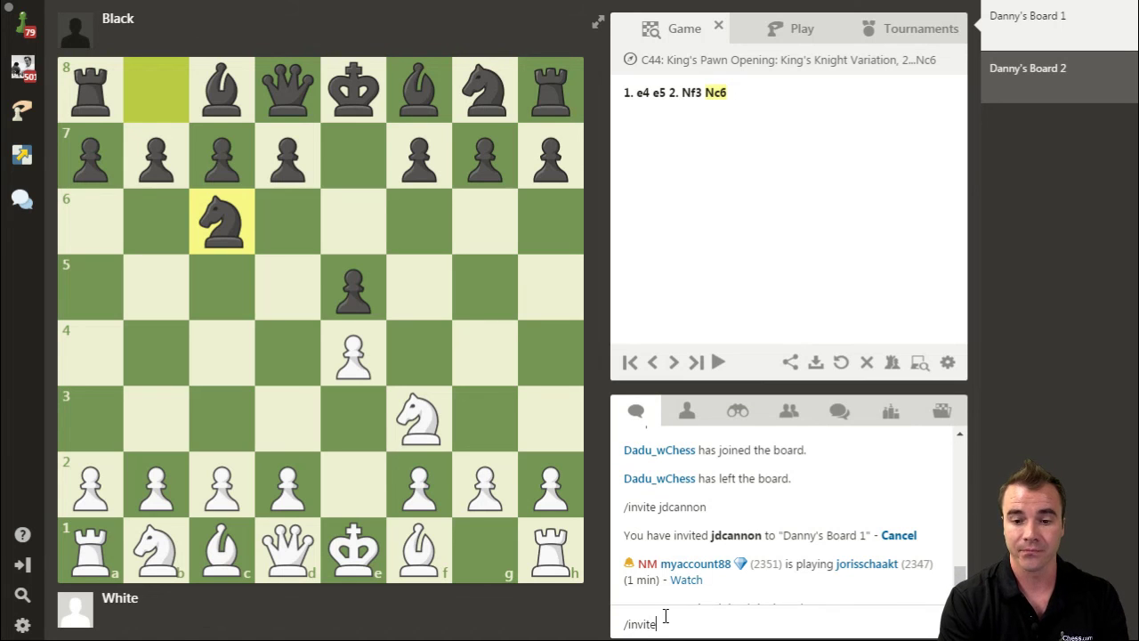
{"action": "type", "text": " username"}
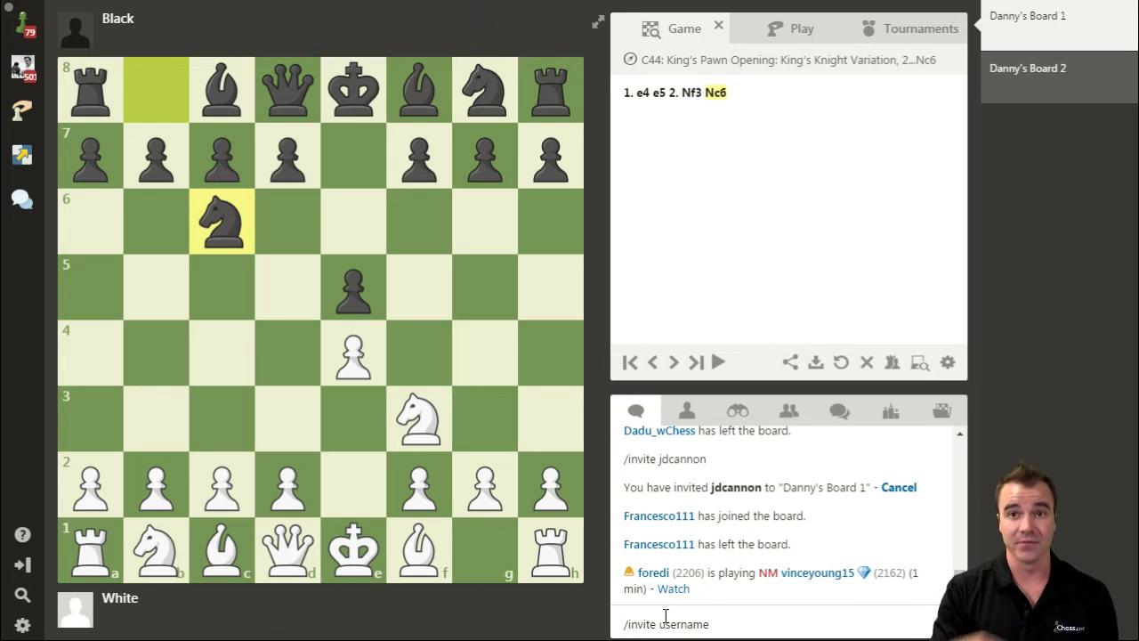
- Open the position setup tools, preview the PGN and FEN dialogs, then clear the board to two kings
{"action": "left_click", "coordinate": [893, 363]}
{"action": "left_click", "coordinate": [697, 330]}
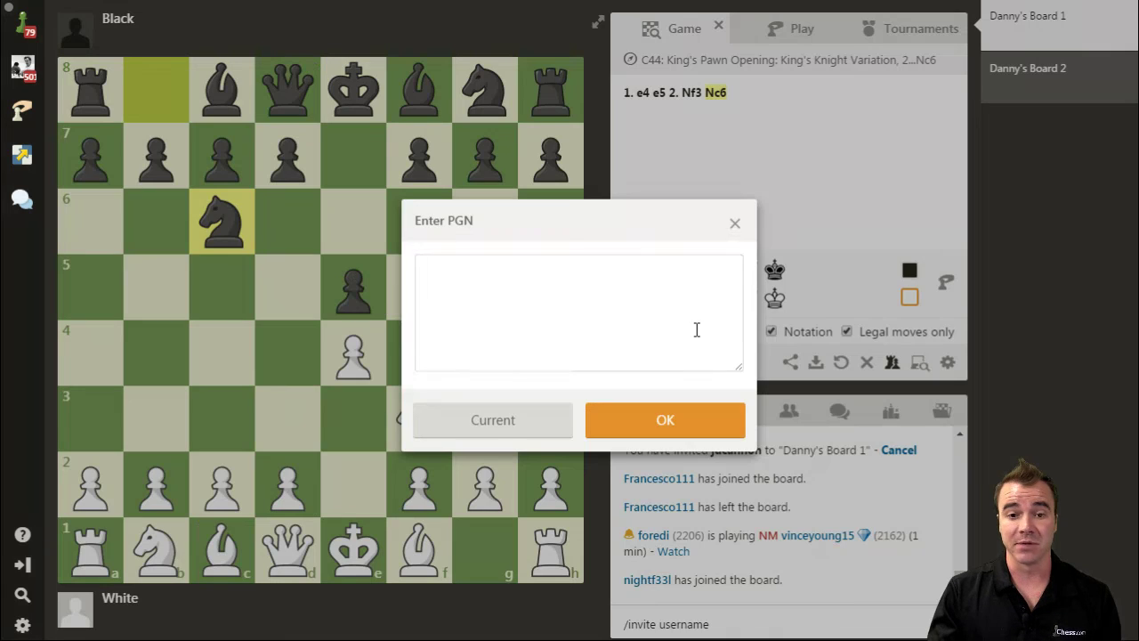
{"action": "left_click", "coordinate": [735, 225]}
{"action": "left_click", "coordinate": [655, 329]}
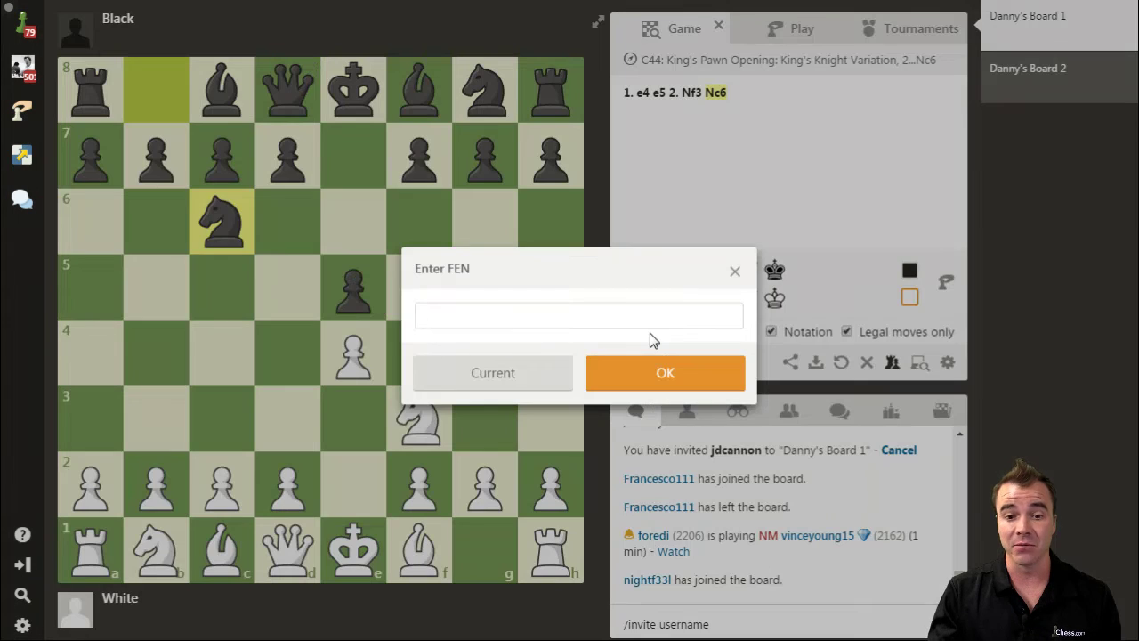
{"action": "left_click", "coordinate": [737, 269]}
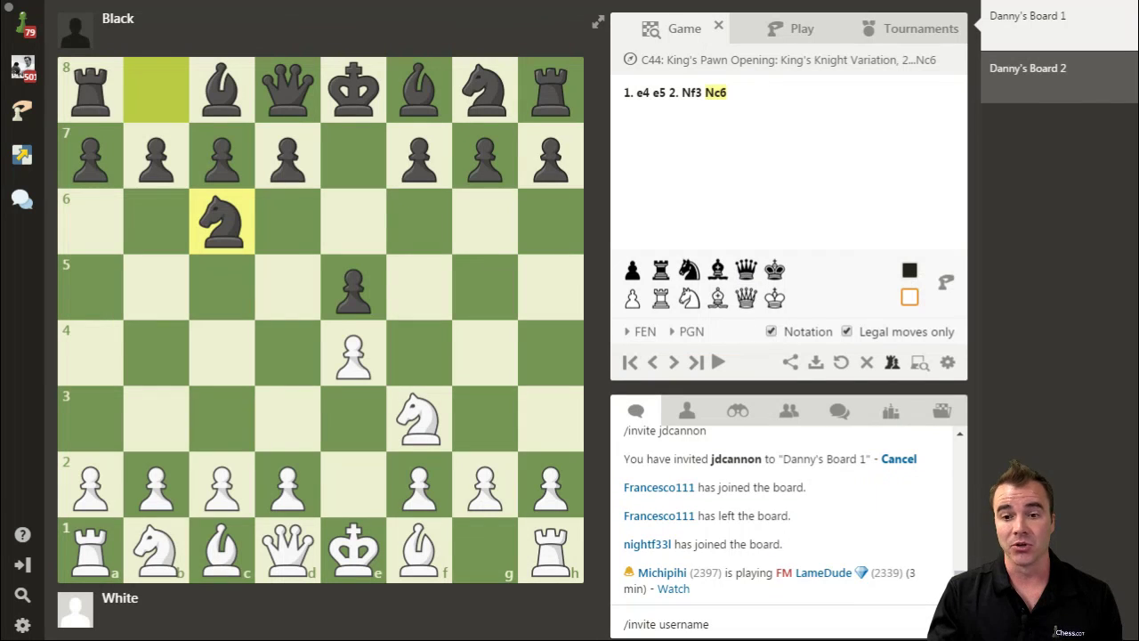
{"action": "left_click", "coordinate": [841, 365]}
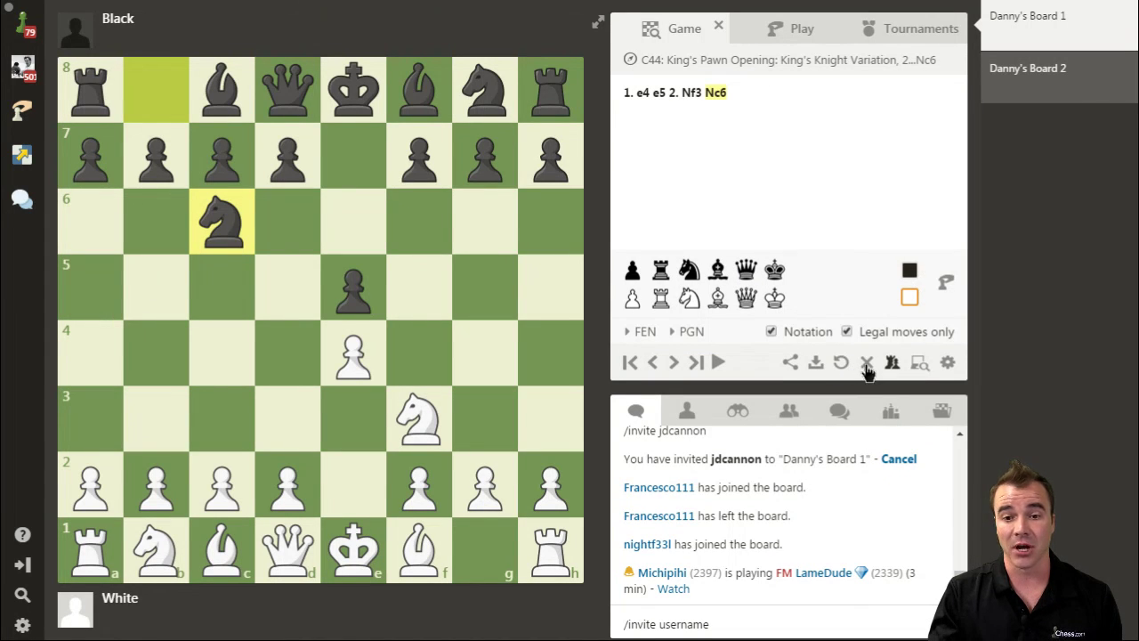